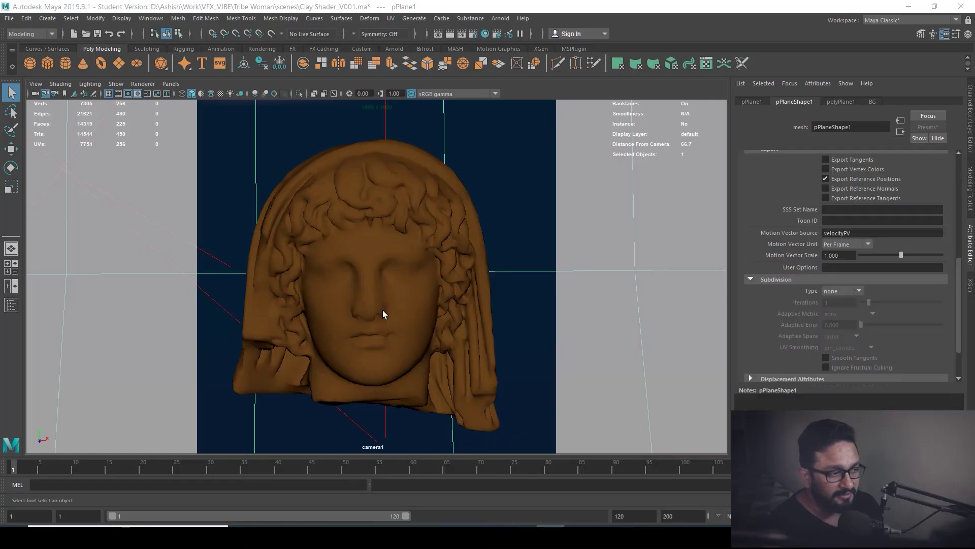
- Switch the viewport from the front camera to perspective and frame the whole scene
right_click(383, 312)
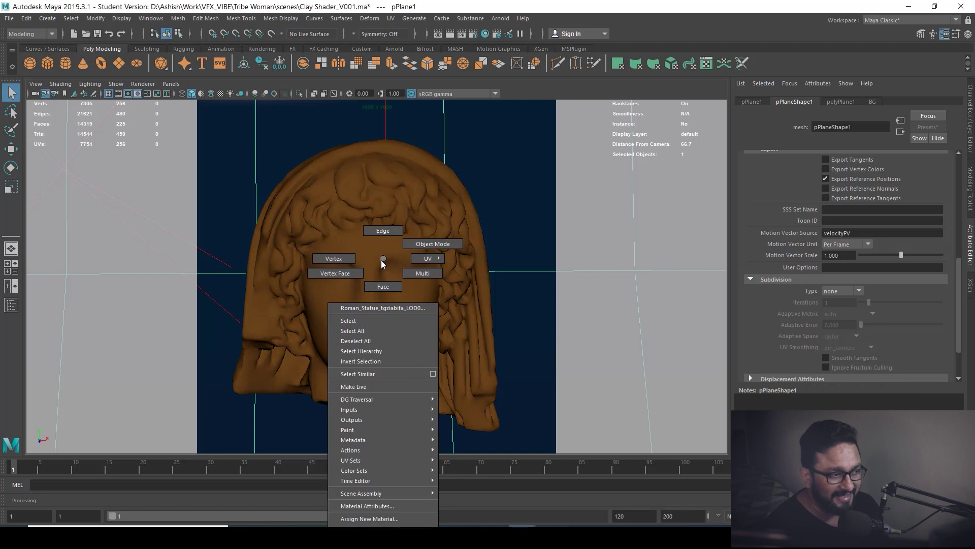
key(space)
drag(383, 261, 391, 237)
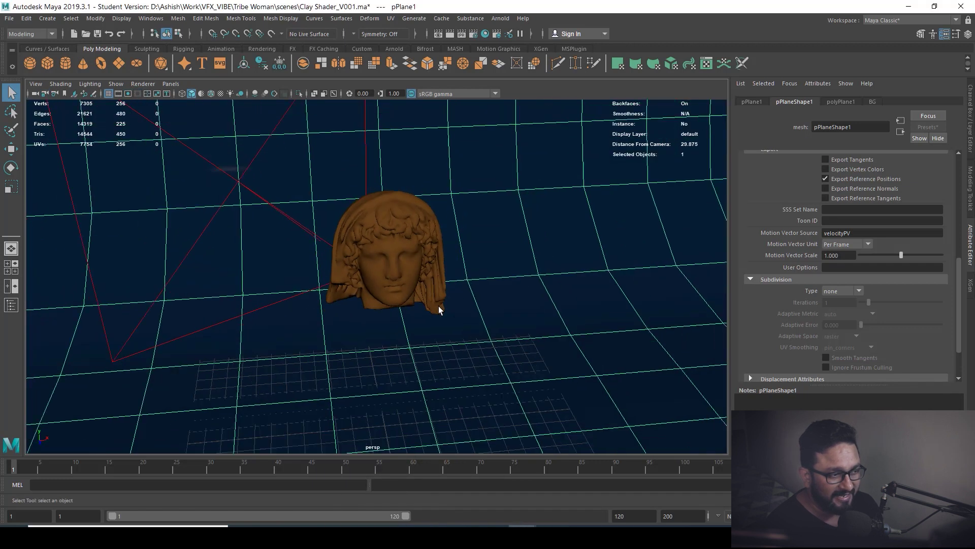
key(a)
alt+drag(446, 311, 386, 248)
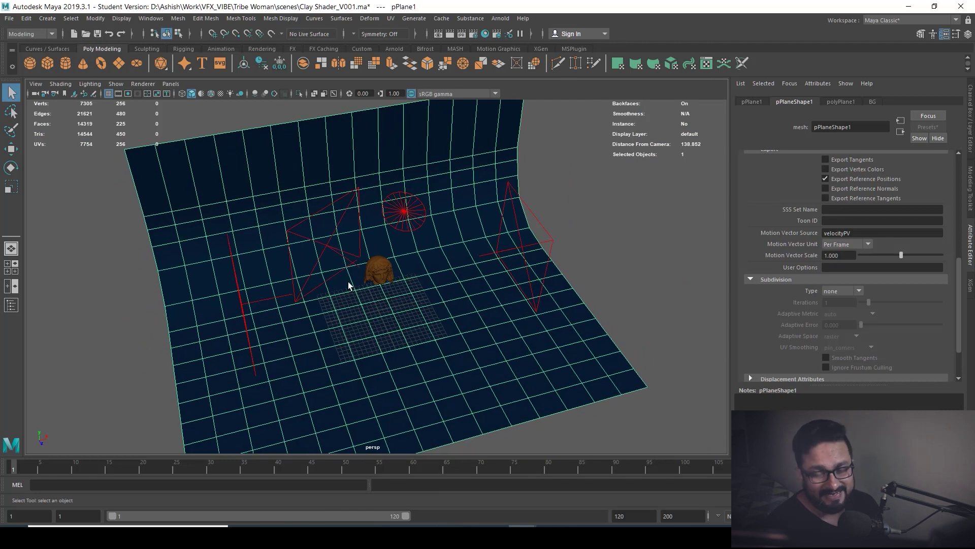
- Inspect the rig by selecting the disk area light and the left and right quad area lights
alt+drag(355, 288, 378, 239)
click(399, 190)
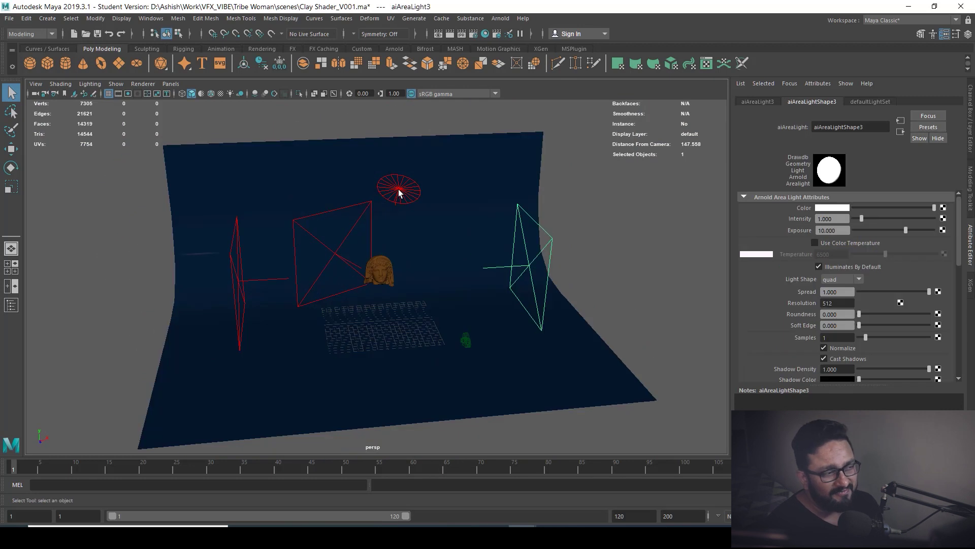
alt+drag(342, 285, 251, 273)
click(246, 278)
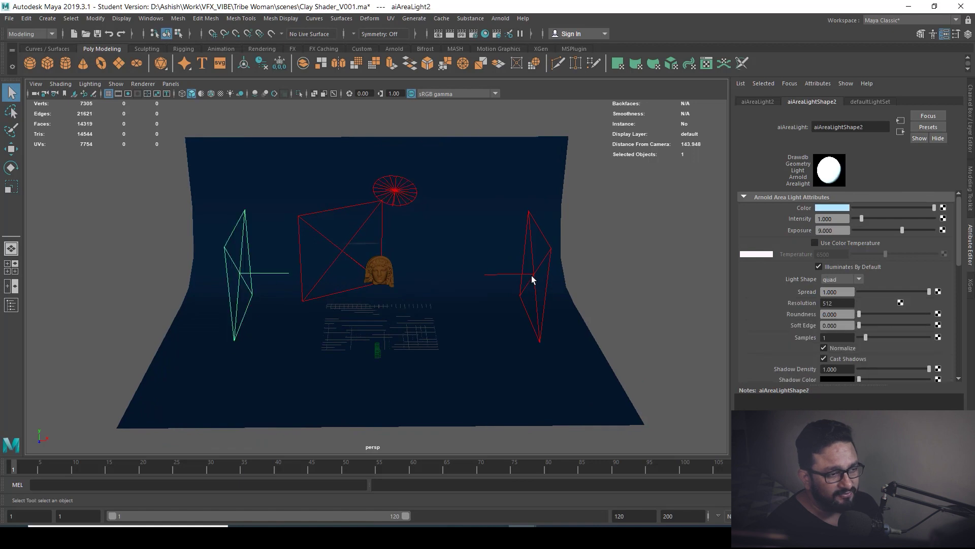
click(533, 280)
alt+drag(377, 299, 414, 303)
click(319, 268)
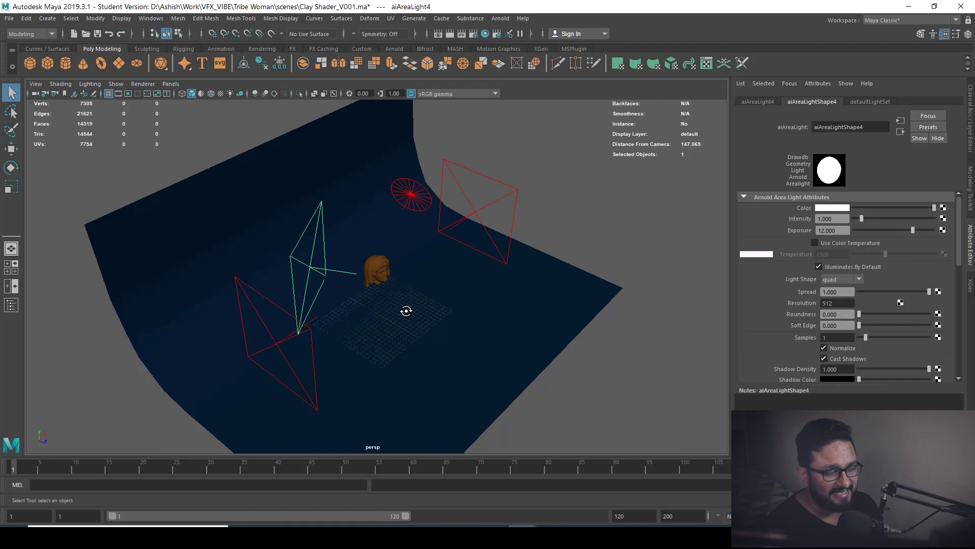
- Move in close on the statue head from the front and select its mesh
alt+drag(405, 309, 388, 290)
alt+right_drag(387, 289, 416, 310)
alt+drag(416, 310, 389, 229)
click(389, 228)
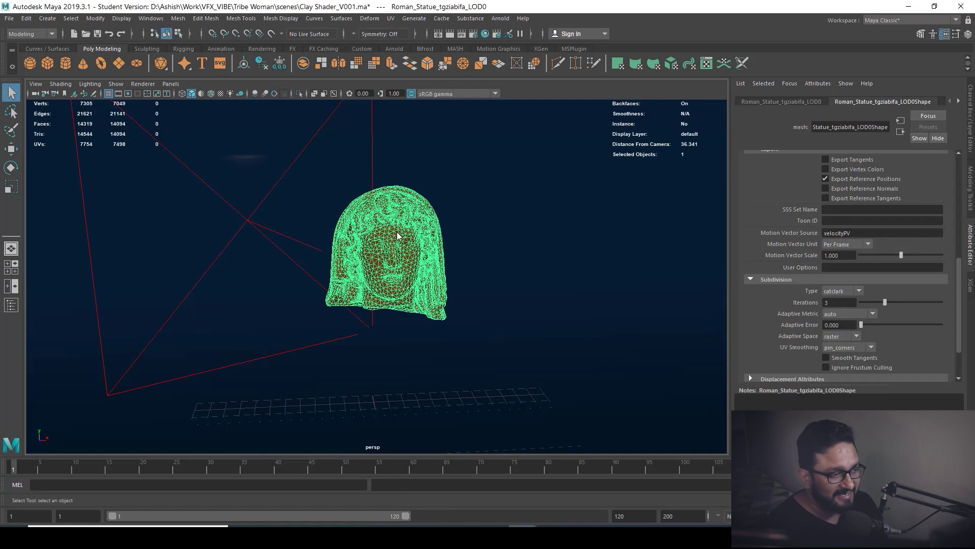
- Assign a new Arnold aiStandardSurface material to the head and rename it Clay_Shder
right_drag(398, 235, 398, 495)
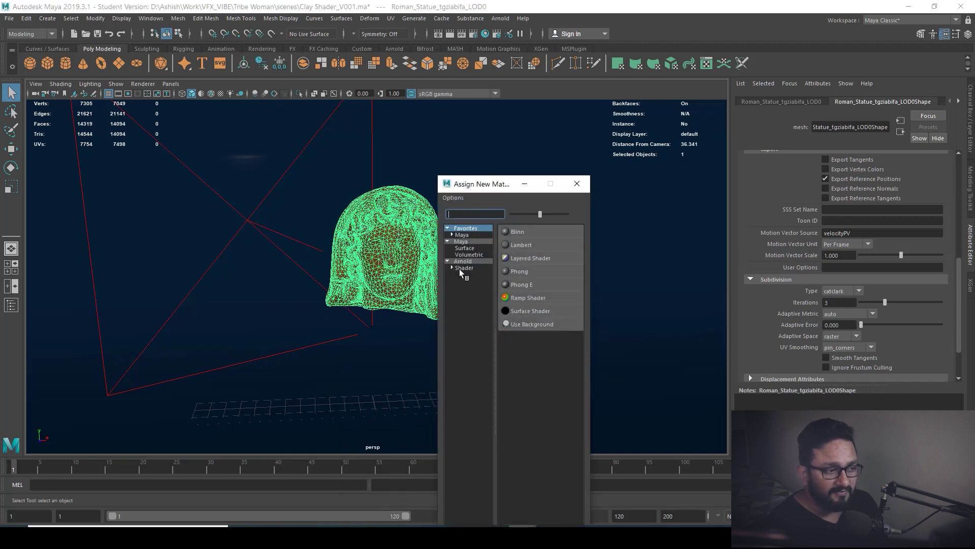
click(462, 268)
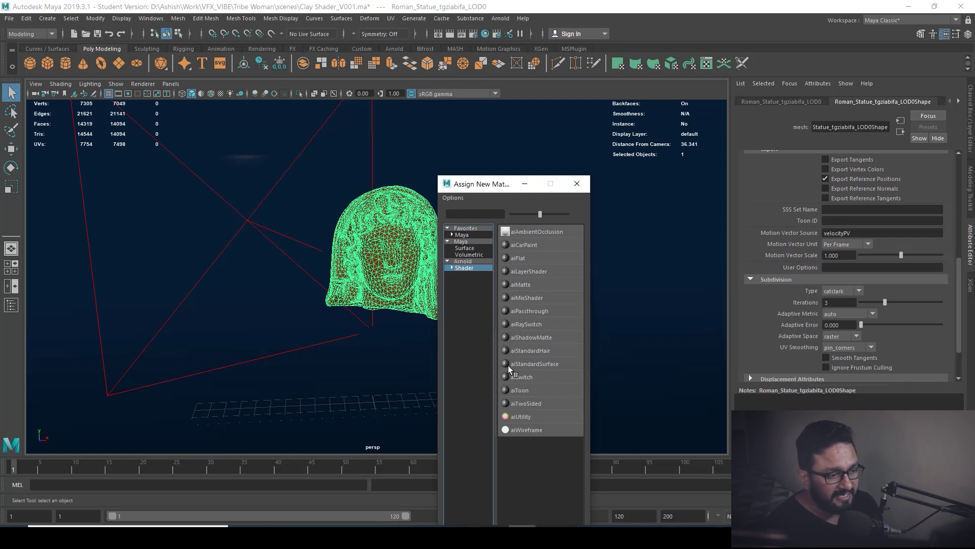
click(531, 363)
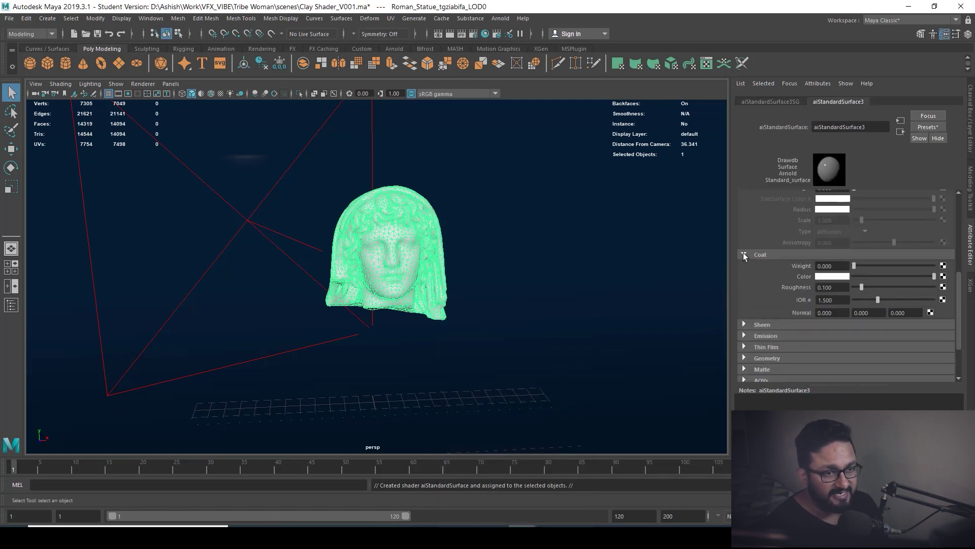
double_click(871, 127)
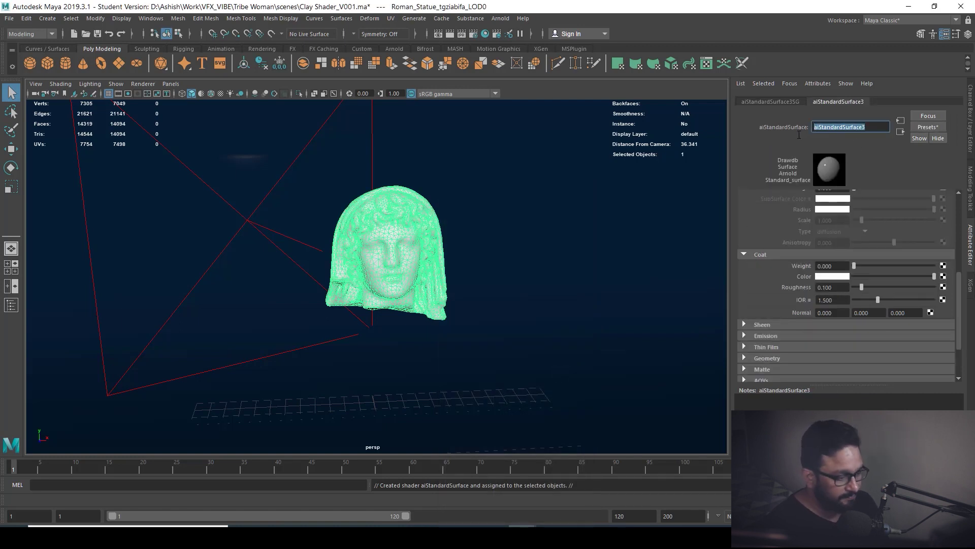
text(Clay Shder)
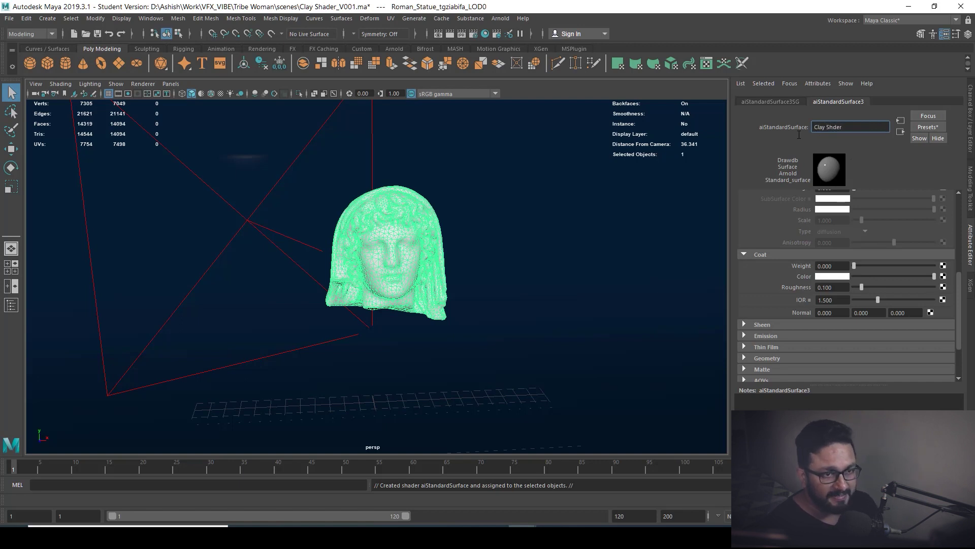
scroll(775, 224, up, 5)
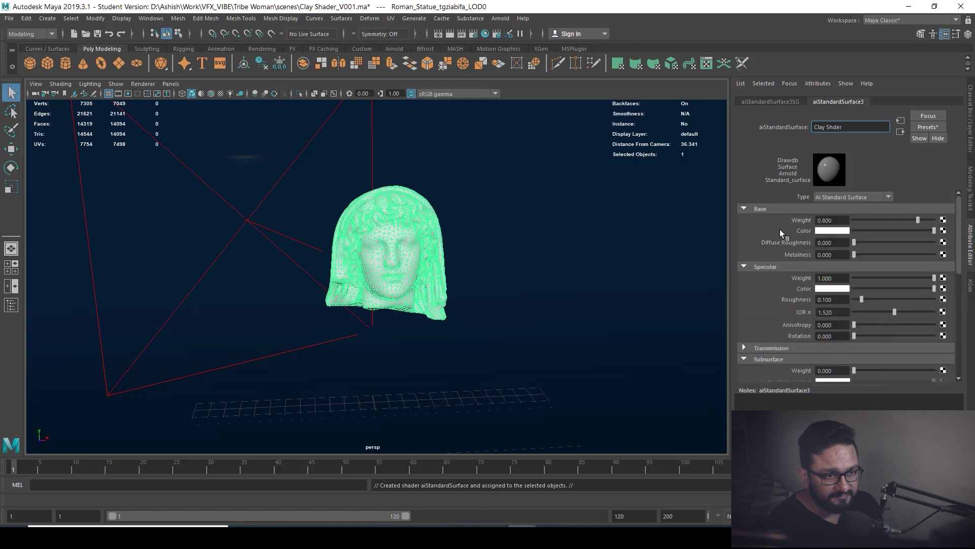
- Set Clay_Shder's base colour to a dark, saturated brown
click(831, 229)
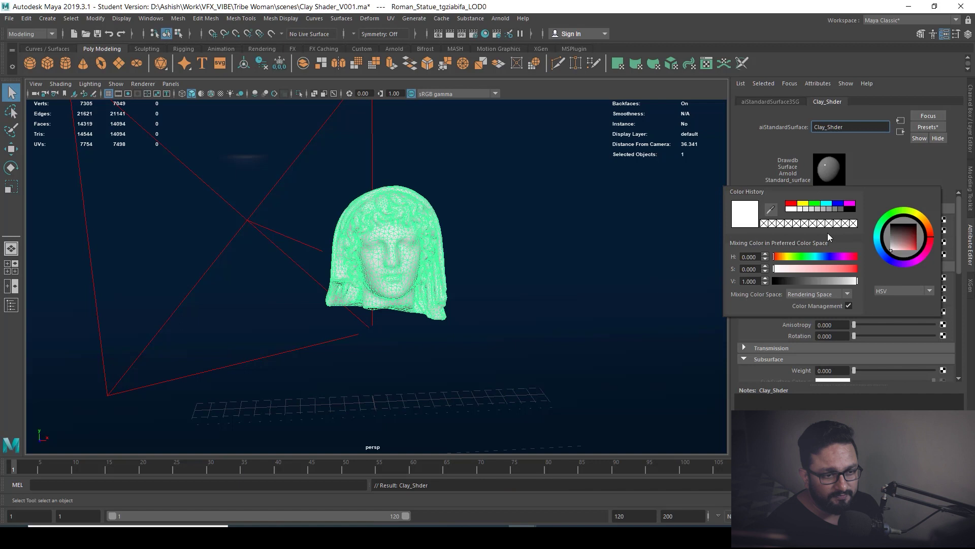
drag(922, 241, 922, 234)
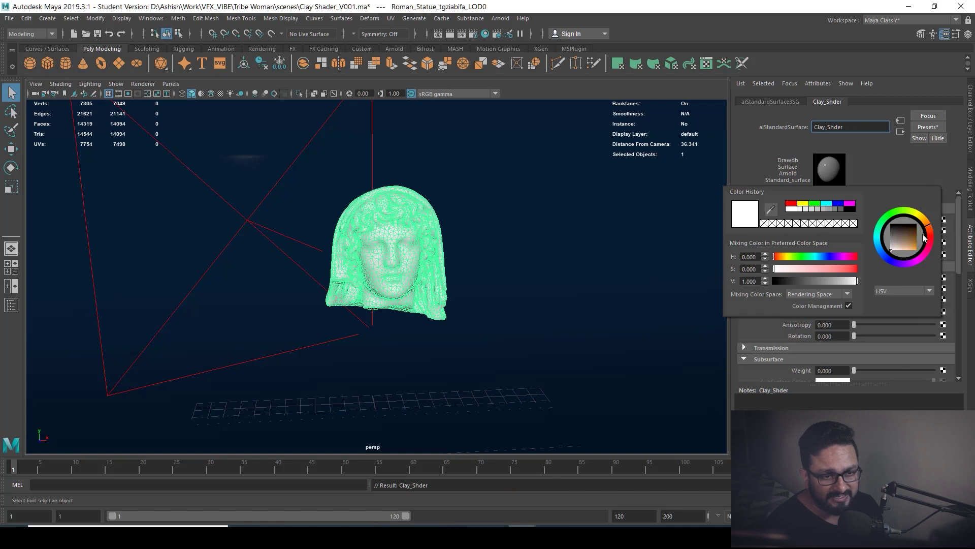
click(914, 238)
drag(833, 281, 814, 282)
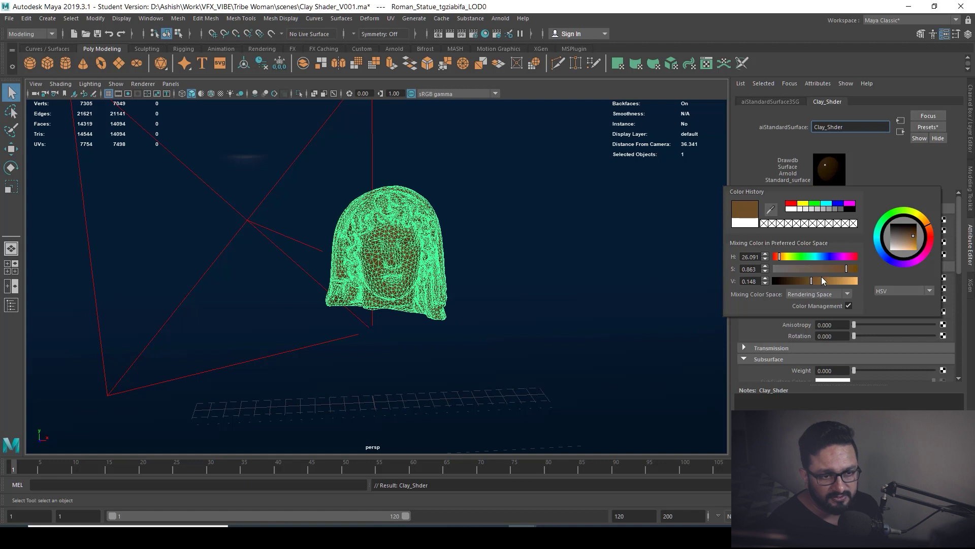
click(915, 236)
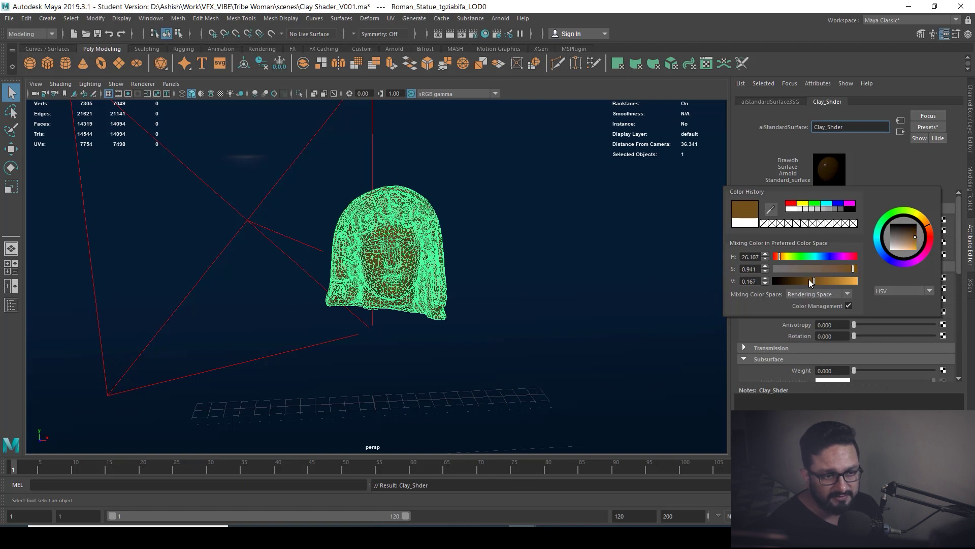
click(443, 292)
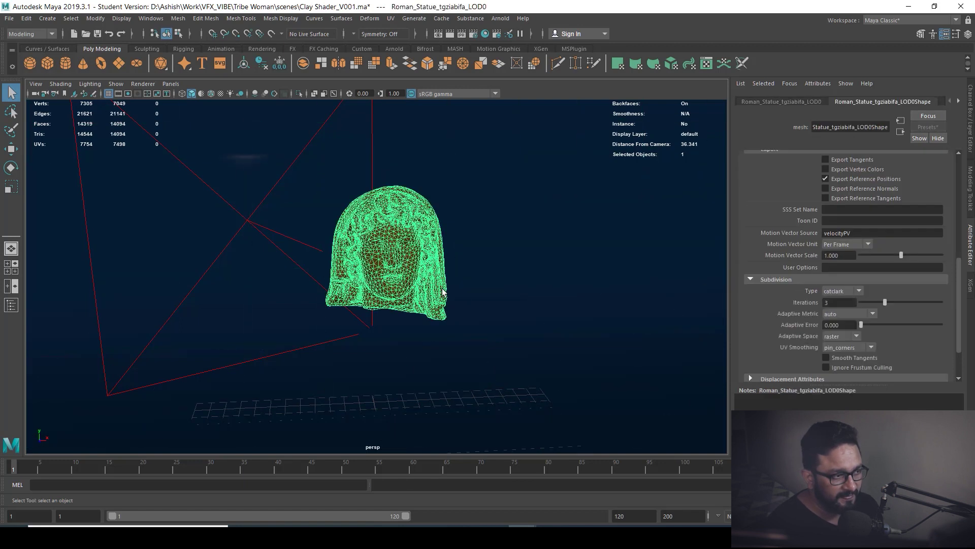
- Open Arnold RenderView and start an interactive IPR render of the head
click(499, 18)
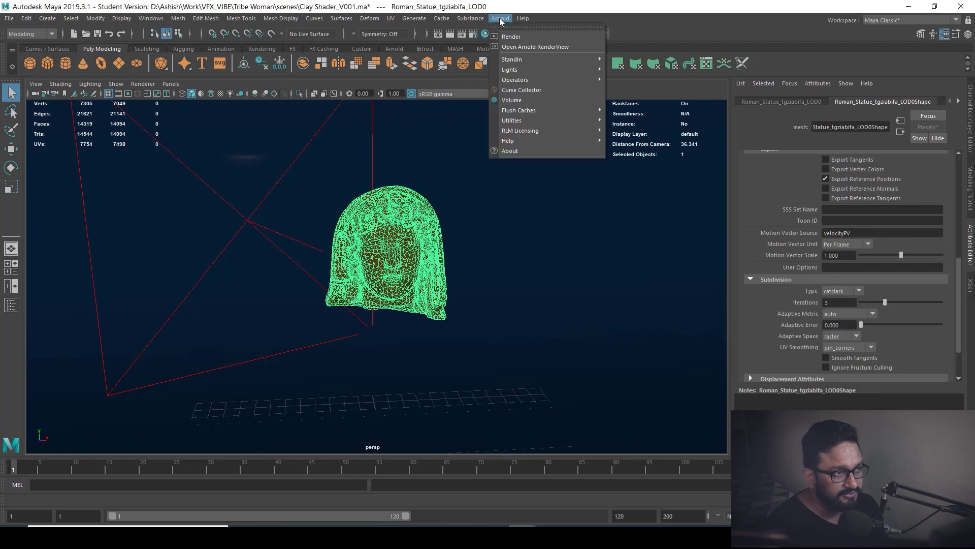
click(526, 47)
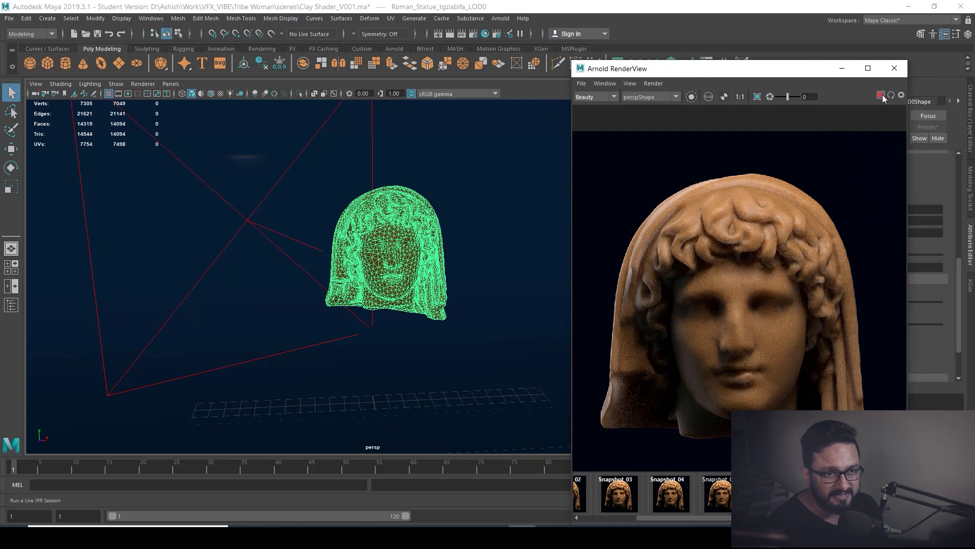
click(881, 95)
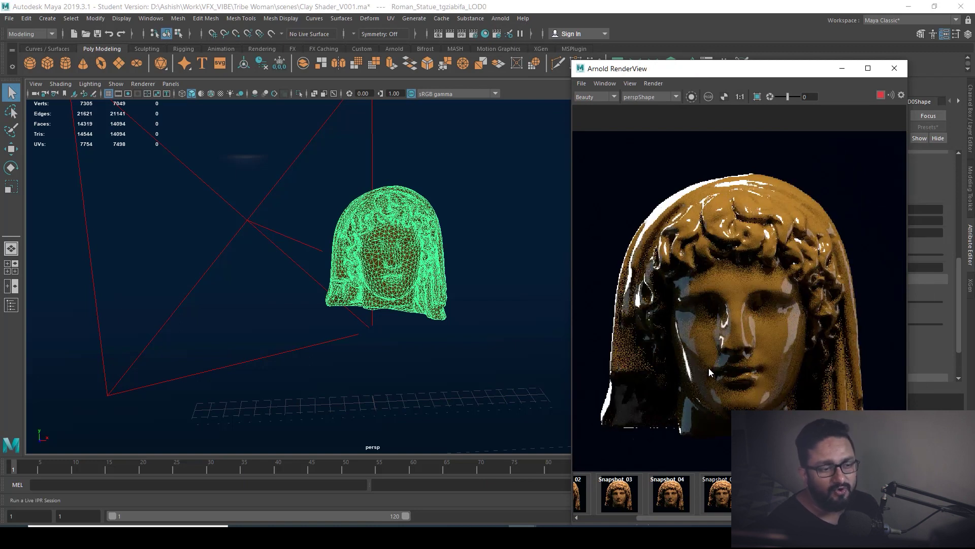
drag(848, 74, 644, 67)
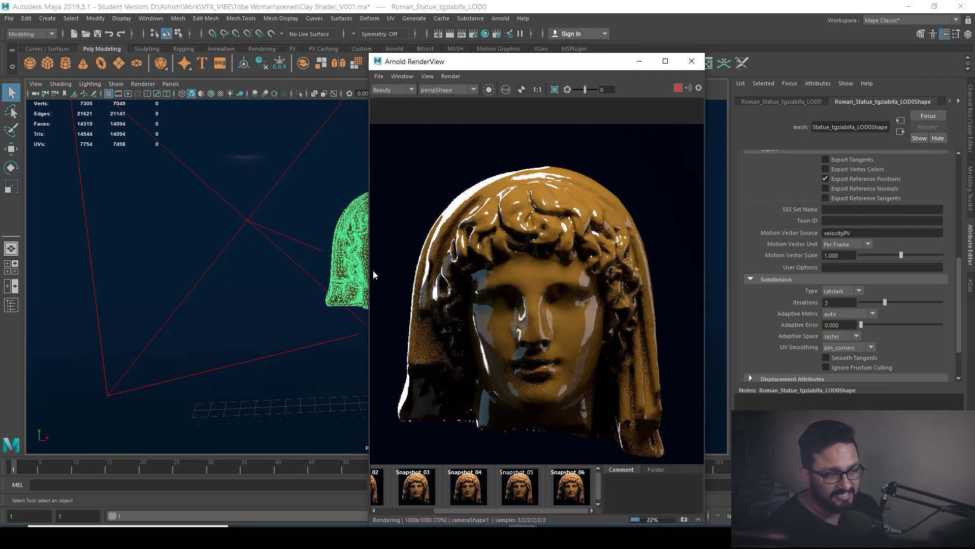
- Set Clay_Shder's specular weight to 0.538 and specular roughness to 0.564
click(959, 101)
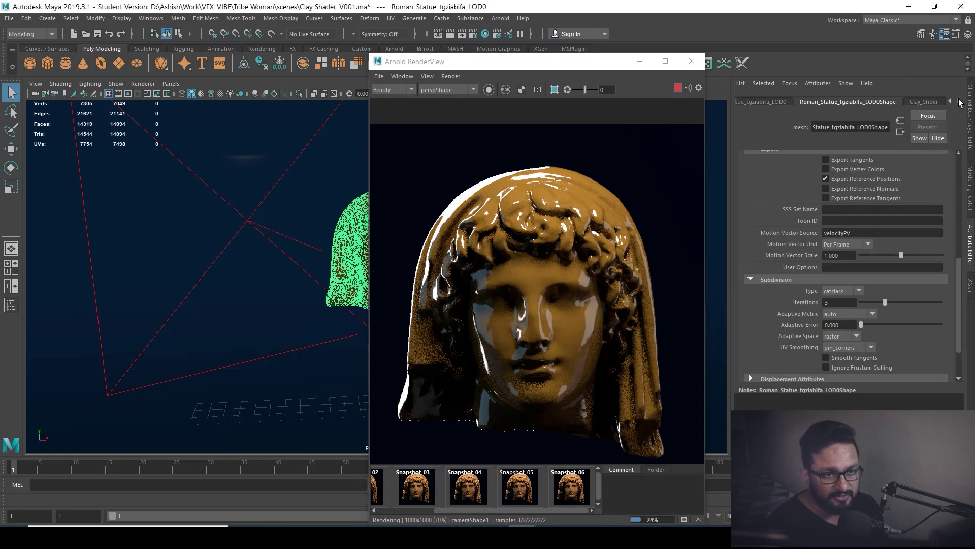
click(924, 101)
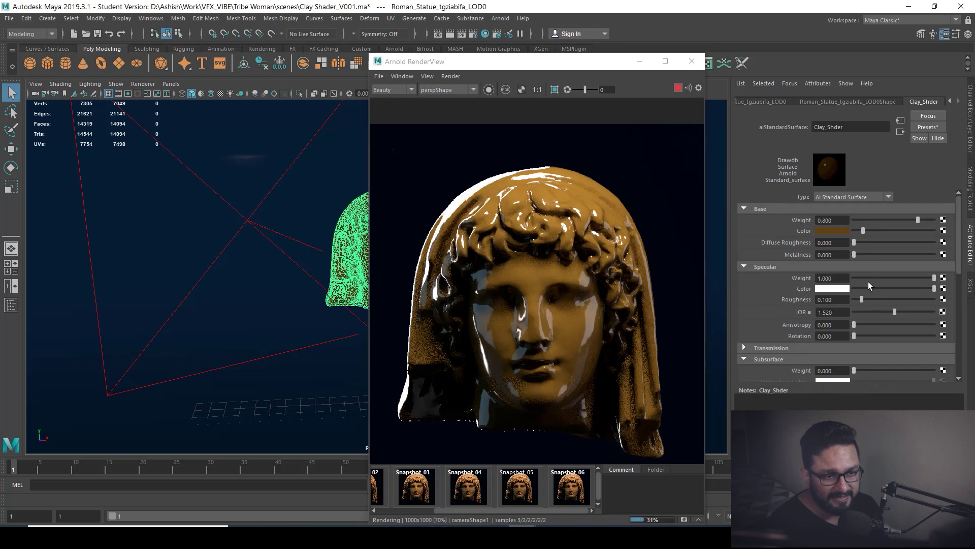
drag(927, 275, 897, 299)
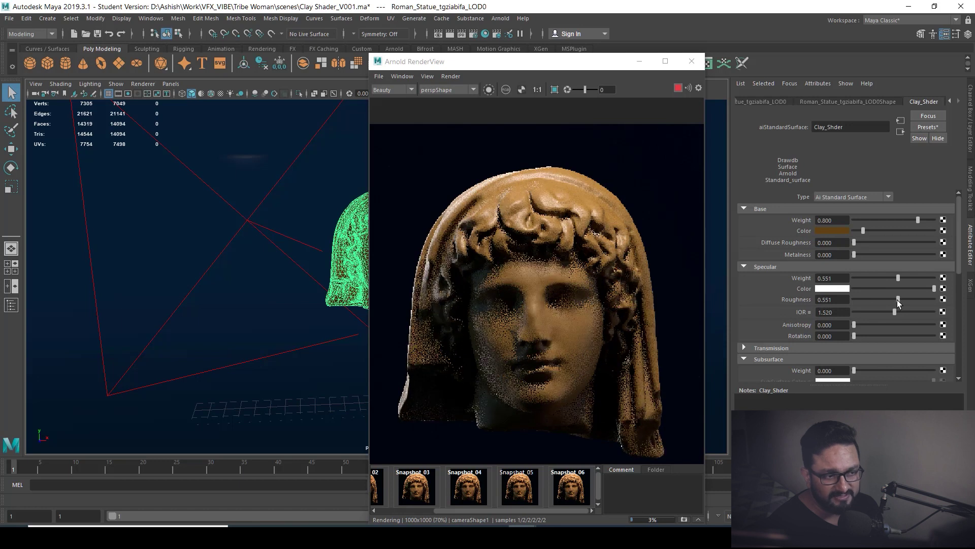
drag(897, 300, 899, 298)
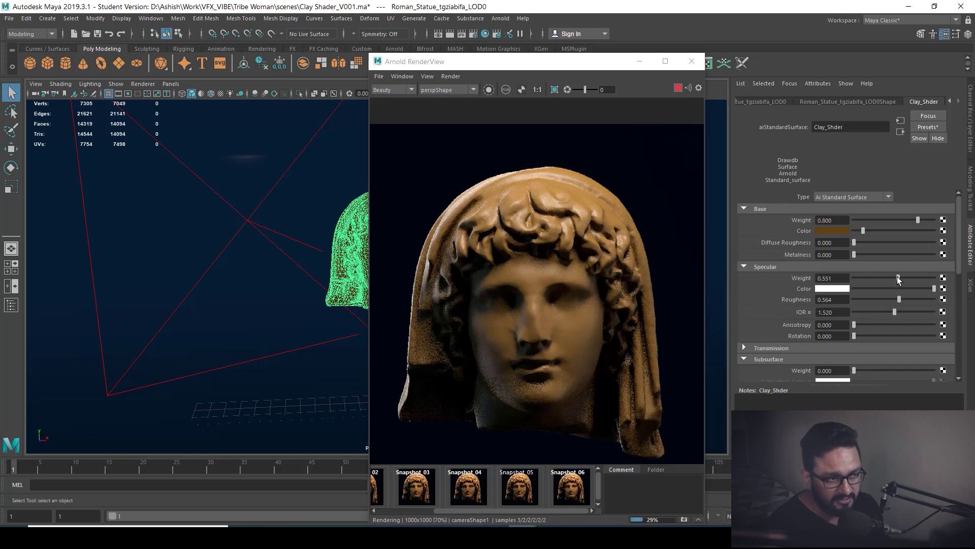
drag(898, 278, 895, 278)
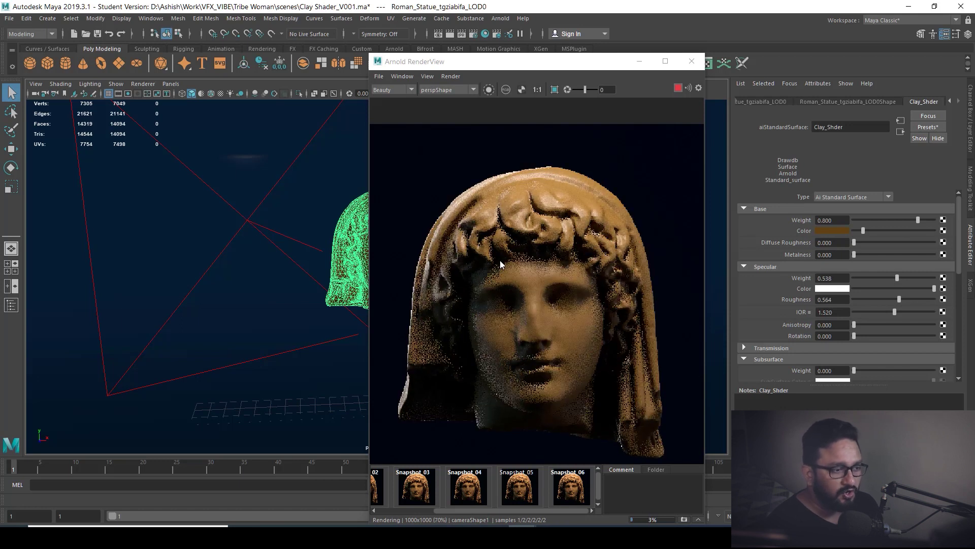
click(588, 61)
drag(586, 60, 585, 57)
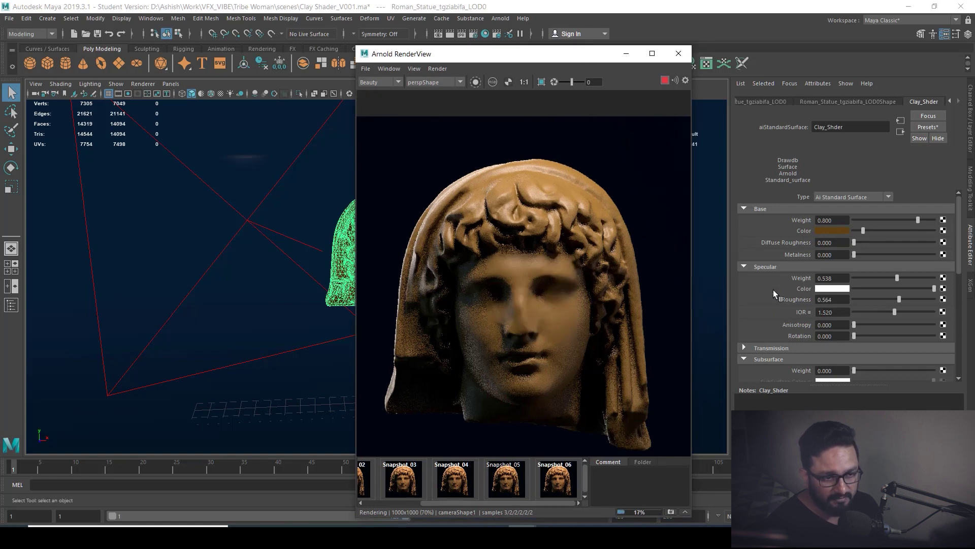
- Tint the specular colour a dark brown, lightened slightly
scroll(772, 289, down, 2)
scroll(774, 272, down, 2)
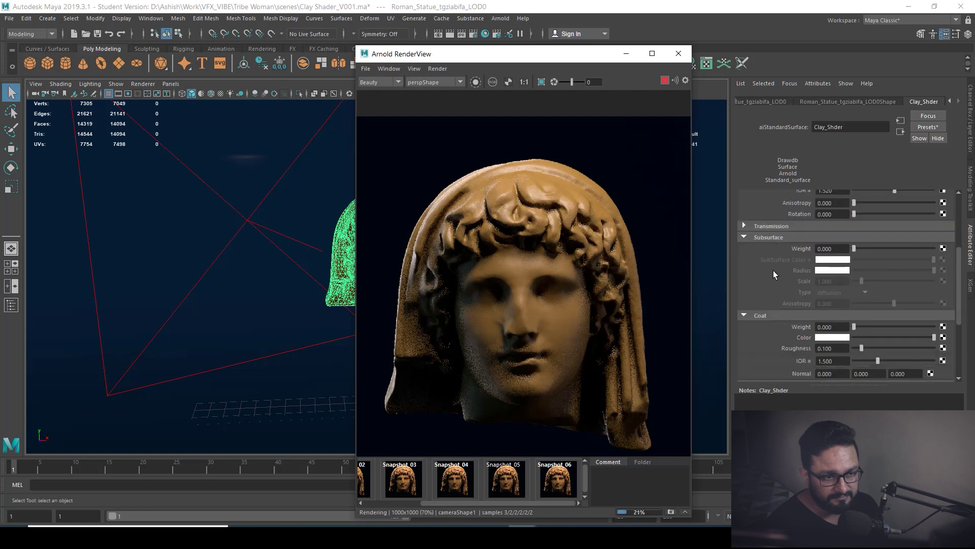
scroll(774, 272, up, 2)
scroll(774, 251, up, 1)
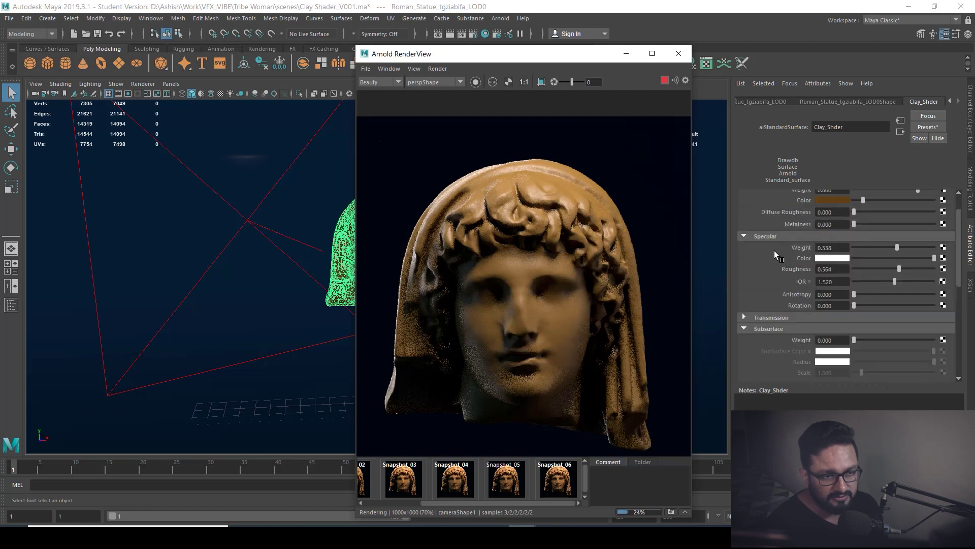
click(837, 259)
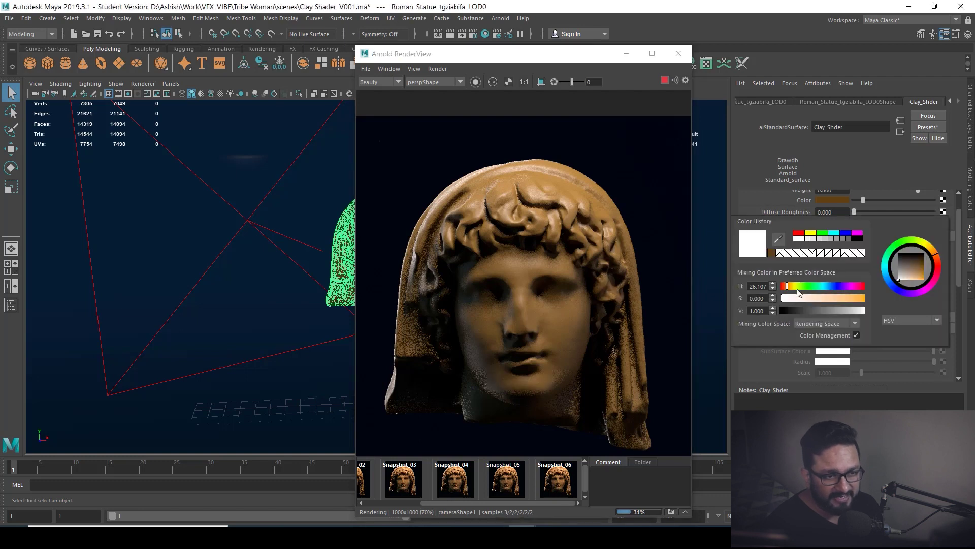
click(772, 253)
click(828, 310)
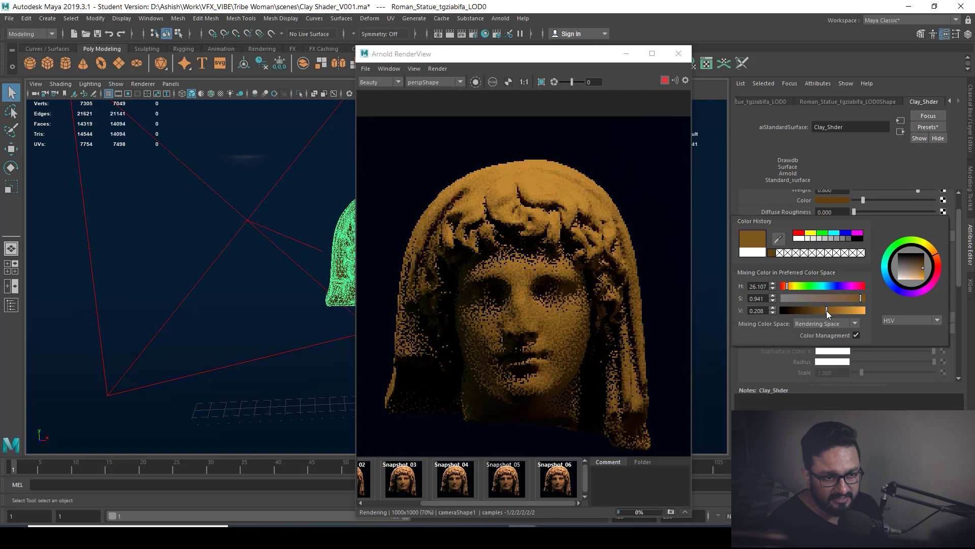
drag(827, 310, 828, 310)
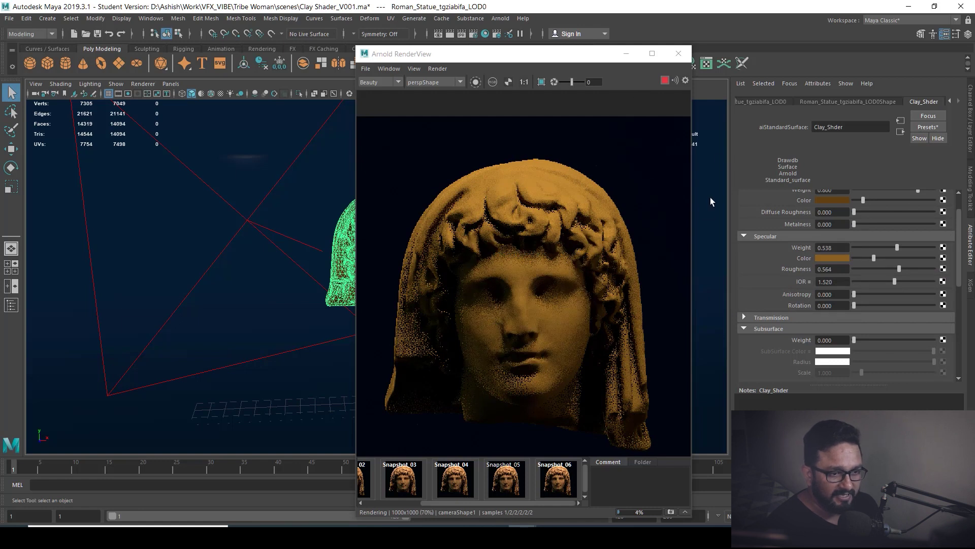
- Raise the specular weight to 0.622 for stronger highlights
drag(897, 247, 904, 249)
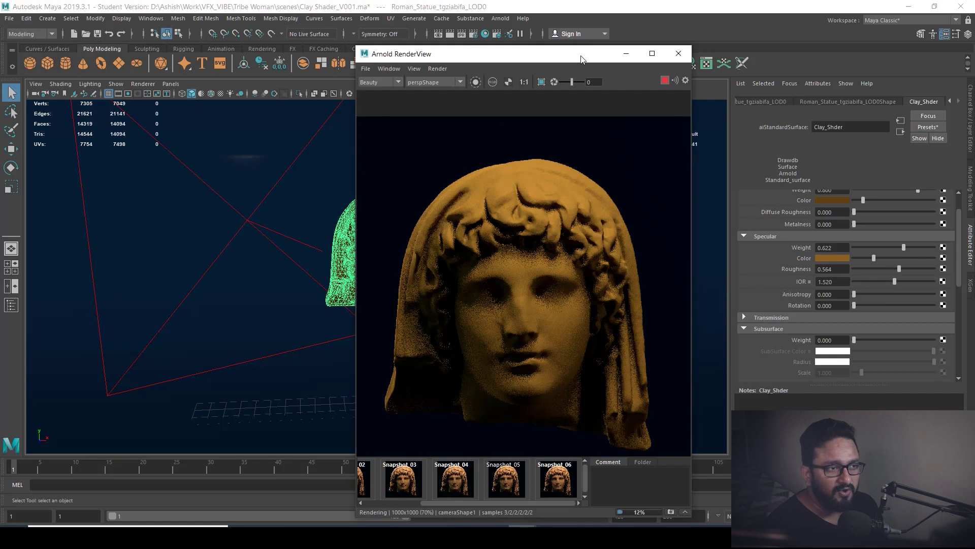
drag(572, 59, 588, 53)
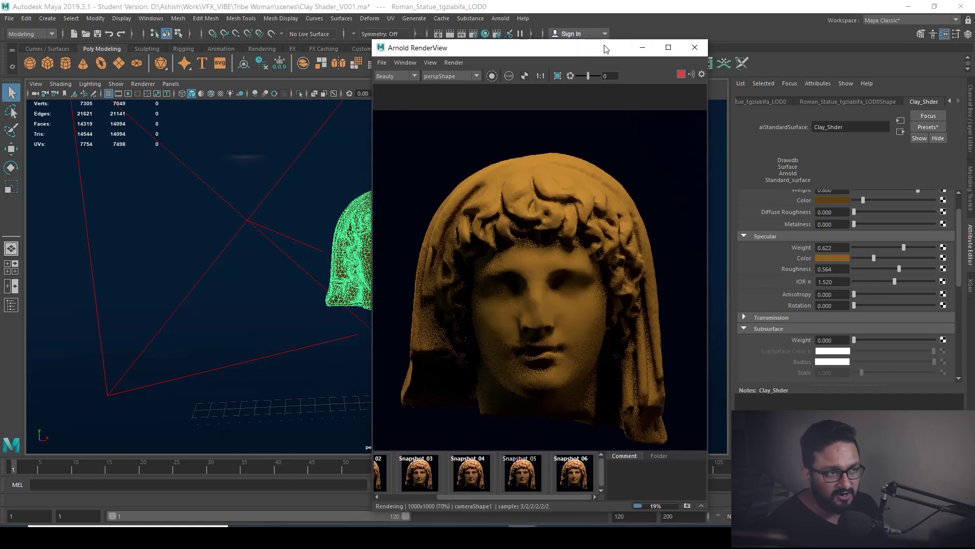
drag(600, 47, 582, 46)
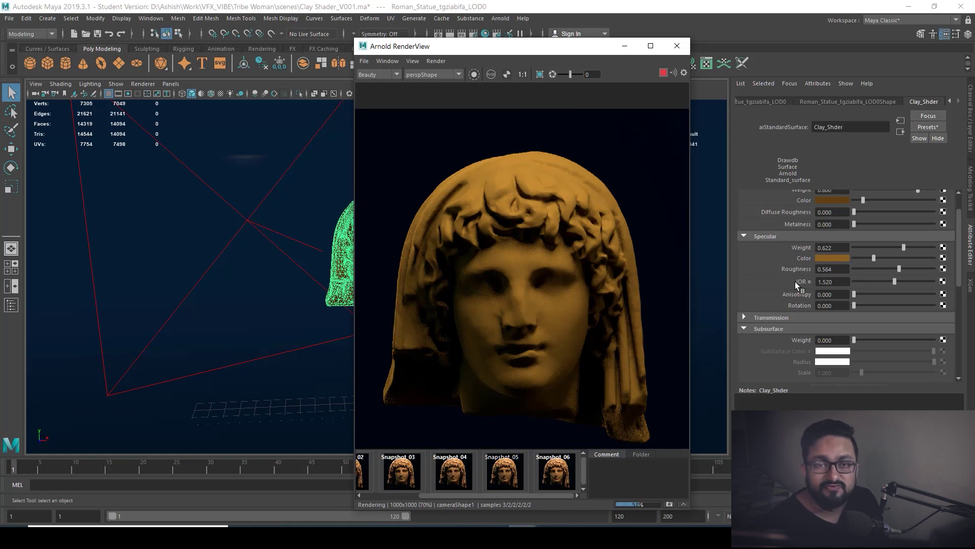
- Add a clear coat layer at weight 0.647
scroll(770, 279, down, 5)
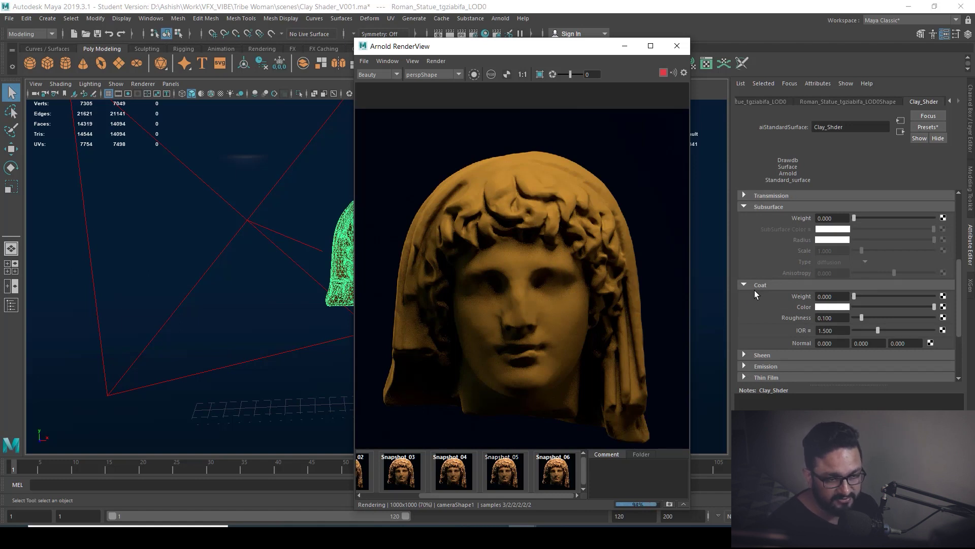
drag(853, 296, 935, 296)
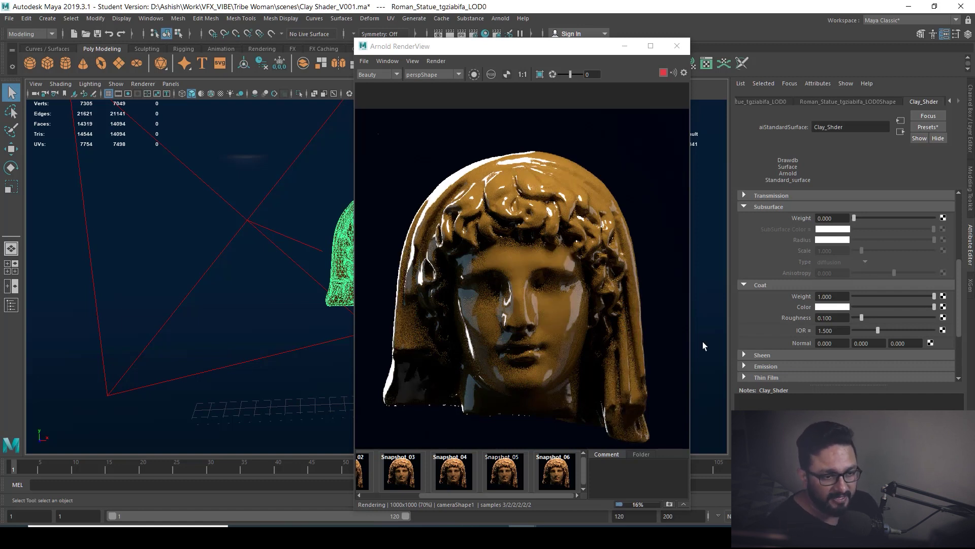
drag(904, 295, 904, 295)
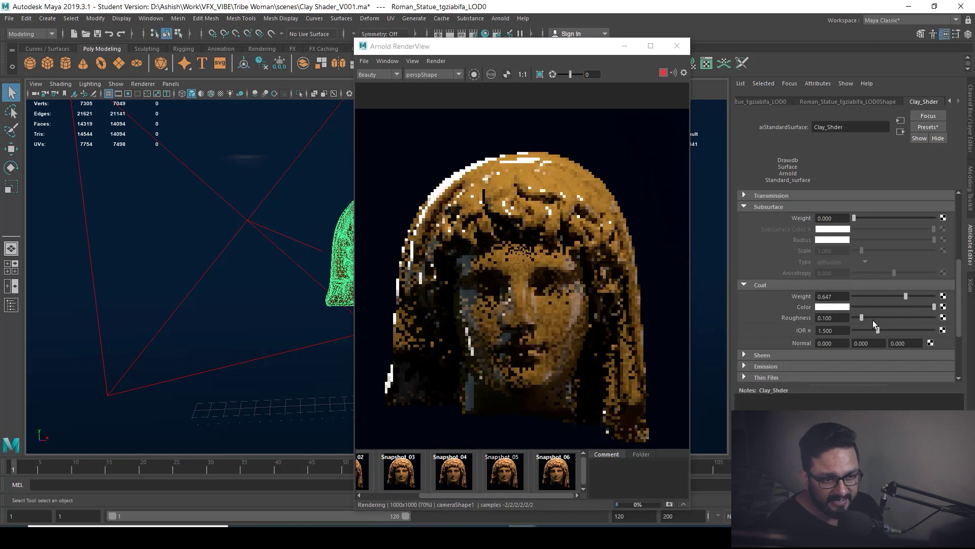
drag(862, 318, 901, 315)
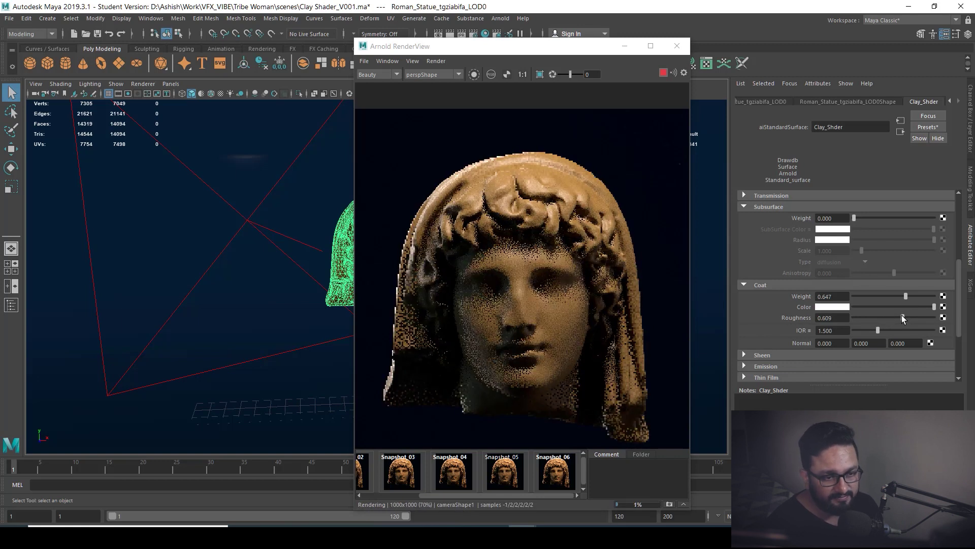
- Set the coat roughness to 0.600
click(832, 318)
text(.5)
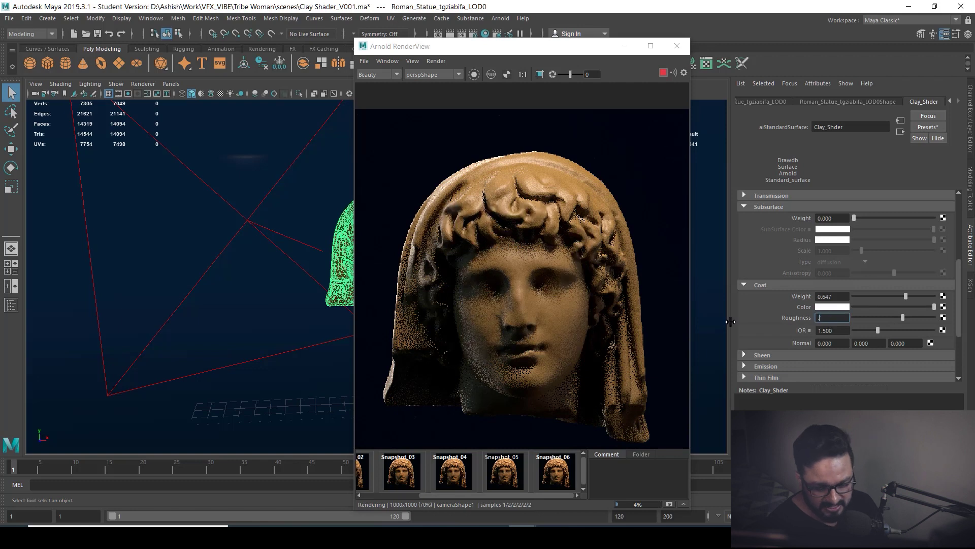
key(BackSpace)
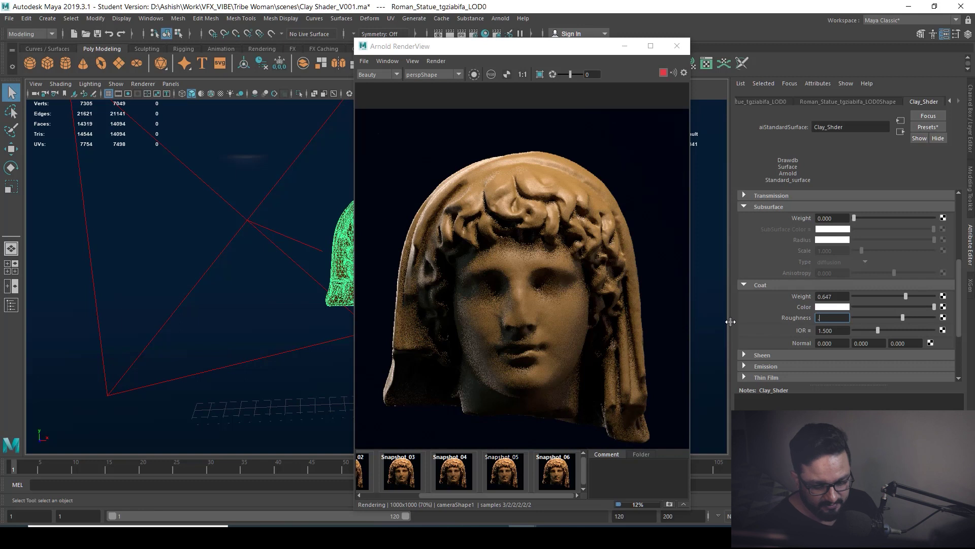
text(6)
key(Return)
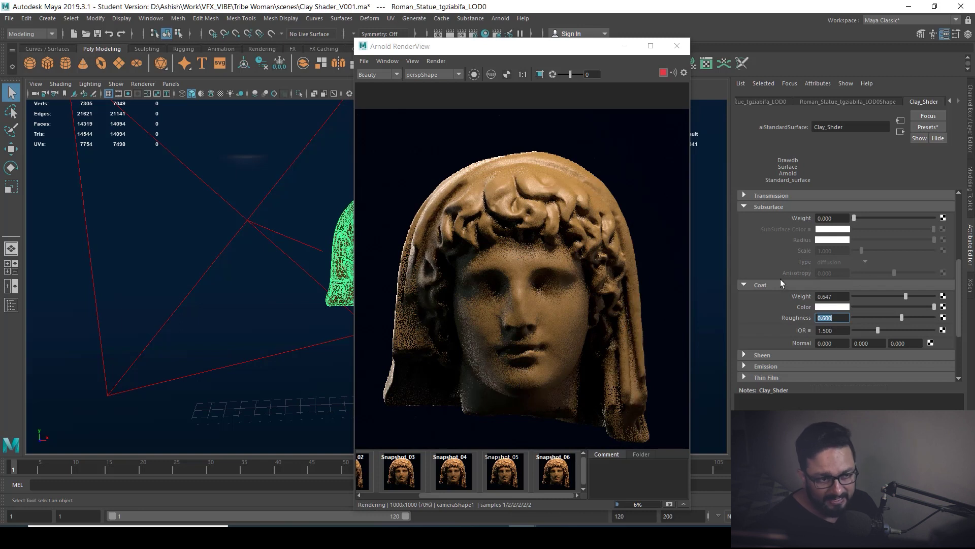
scroll(782, 276, up, 5)
click(833, 231)
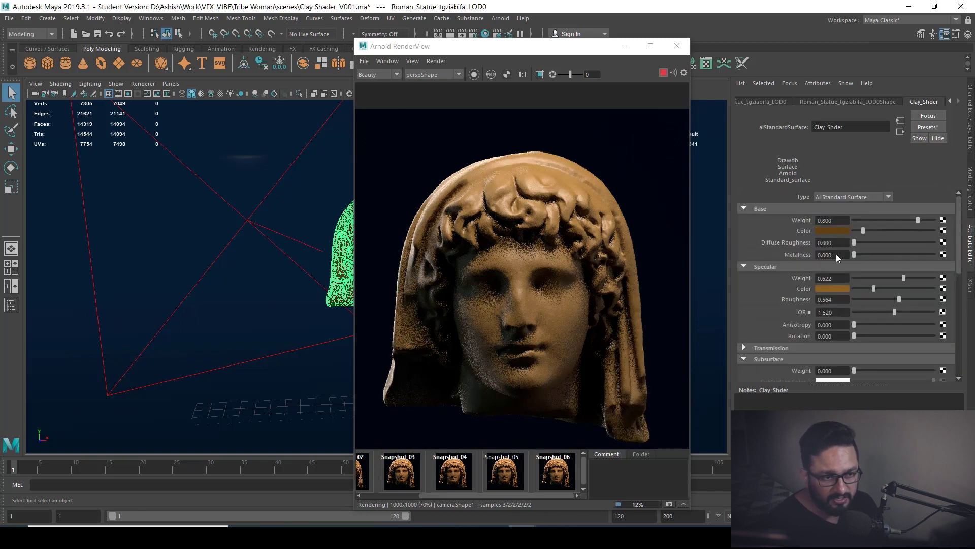
- Nudge the brightness of the brown base and specular colours, then pan the render up
click(811, 292)
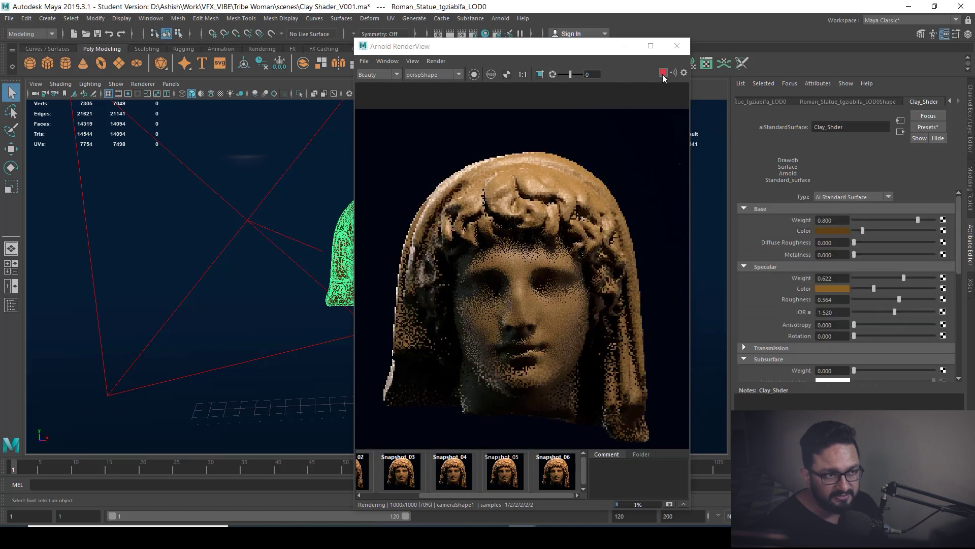
click(830, 289)
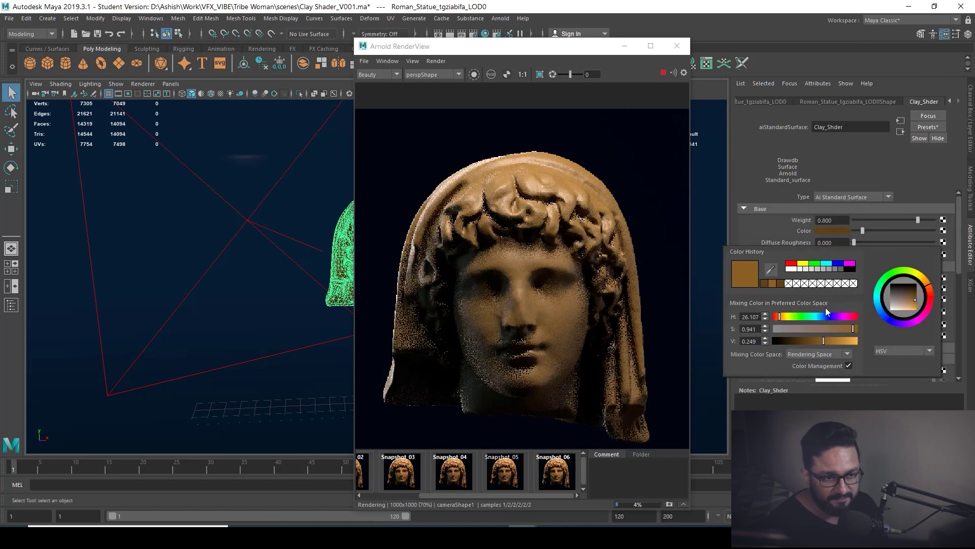
click(822, 340)
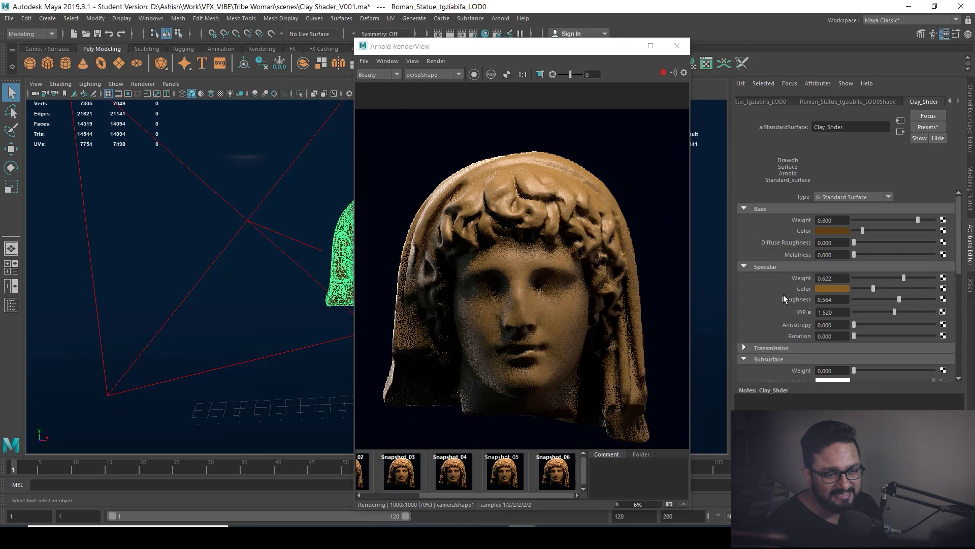
scroll(772, 295, down, 2)
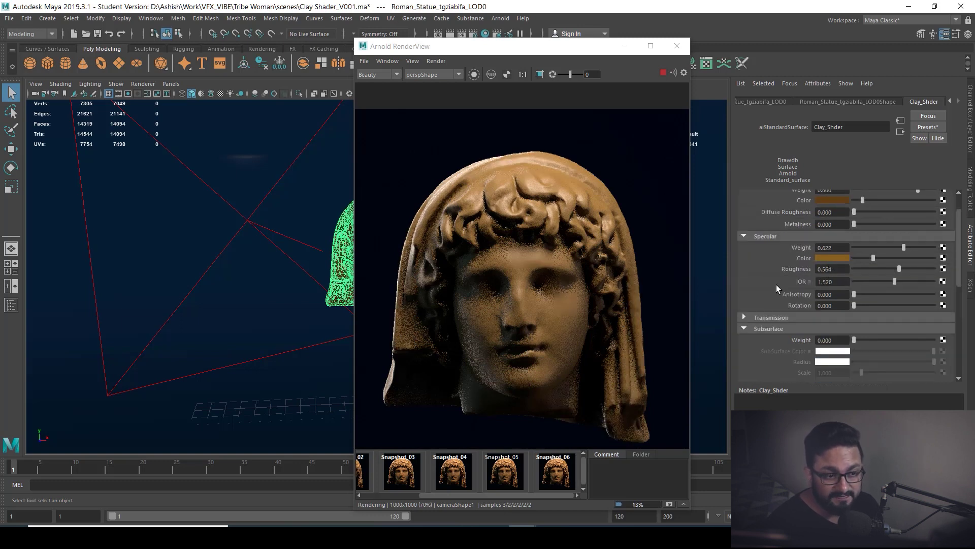
scroll(776, 285, down, 5)
scroll(782, 343, down, 2)
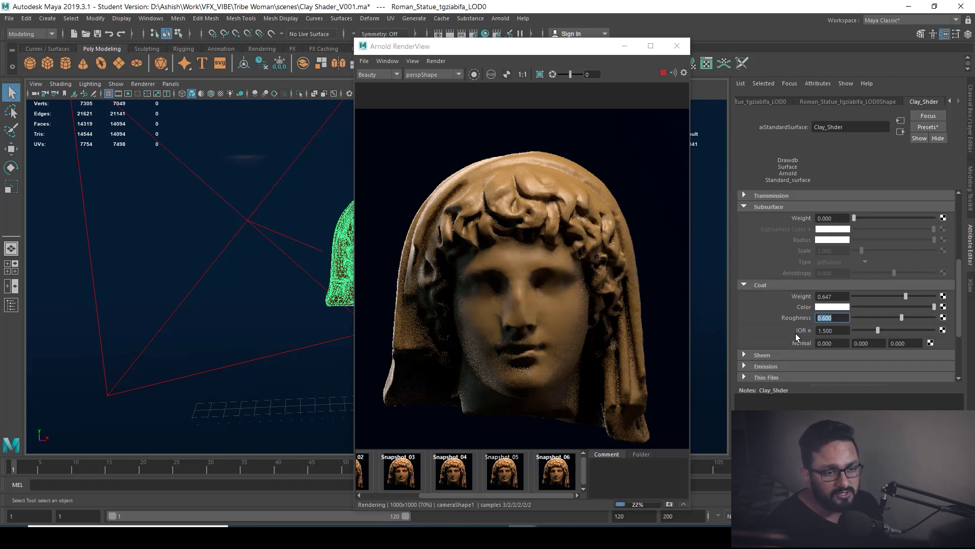
scroll(795, 333, up, 4)
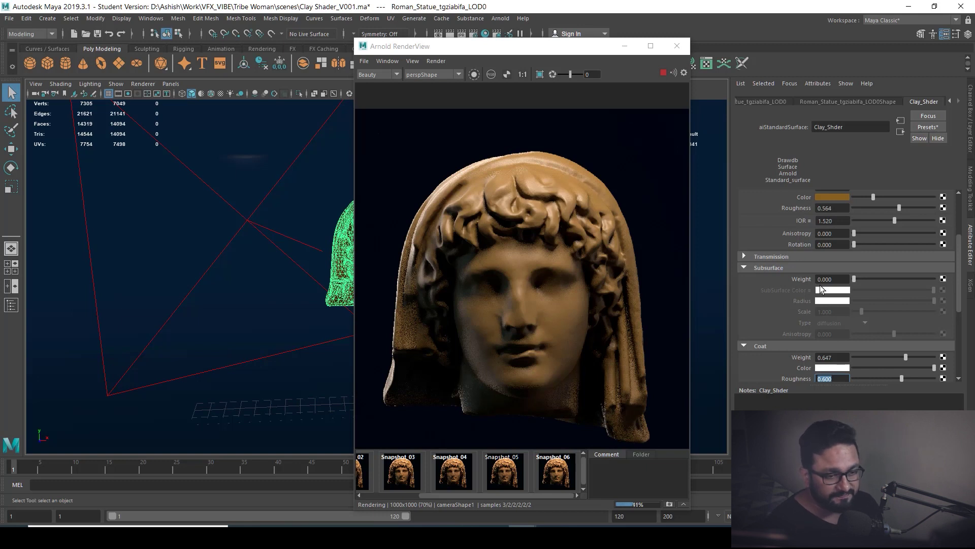
middle_drag(538, 301, 555, 250)
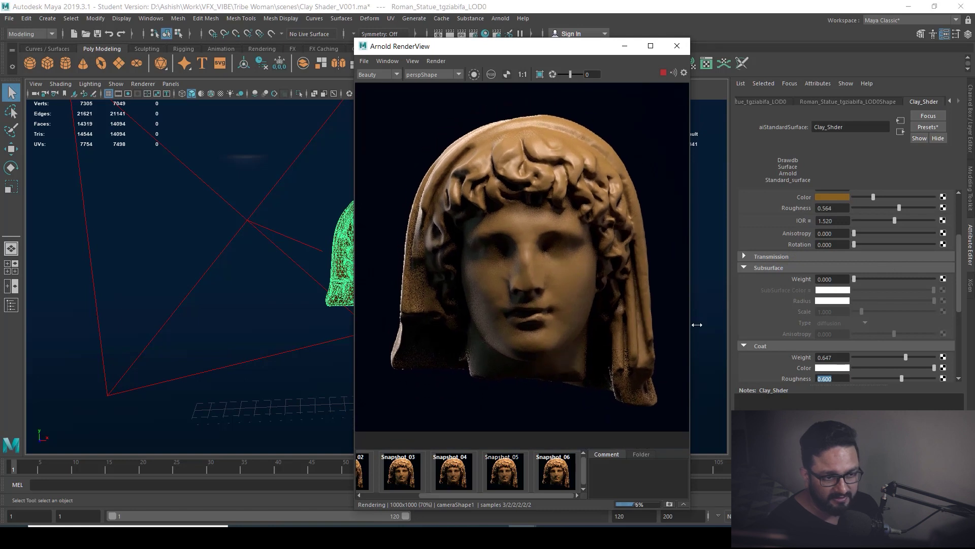
- Turn on subsurface at weight 0.429 with a slightly brightened dark brown subsurface colour
scroll(782, 308, down, 3)
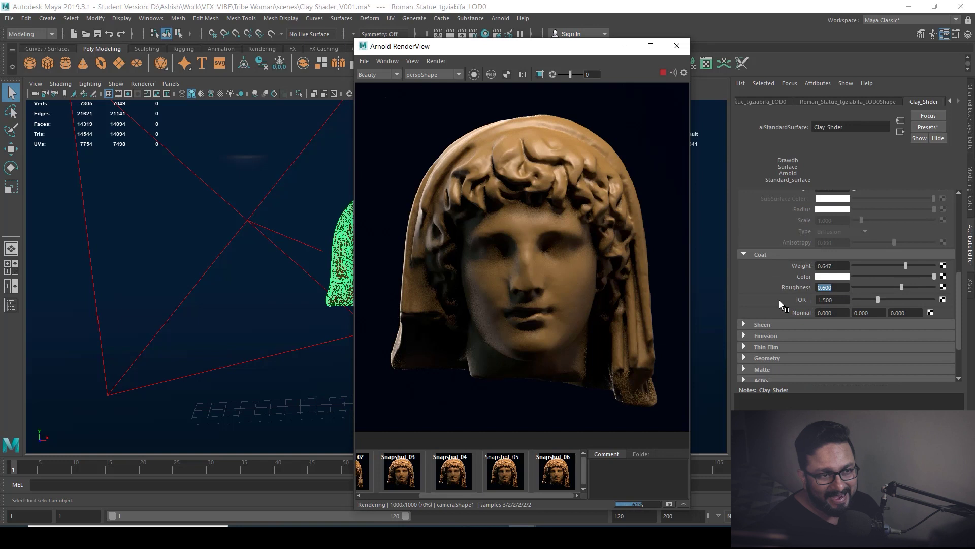
scroll(779, 300, up, 2)
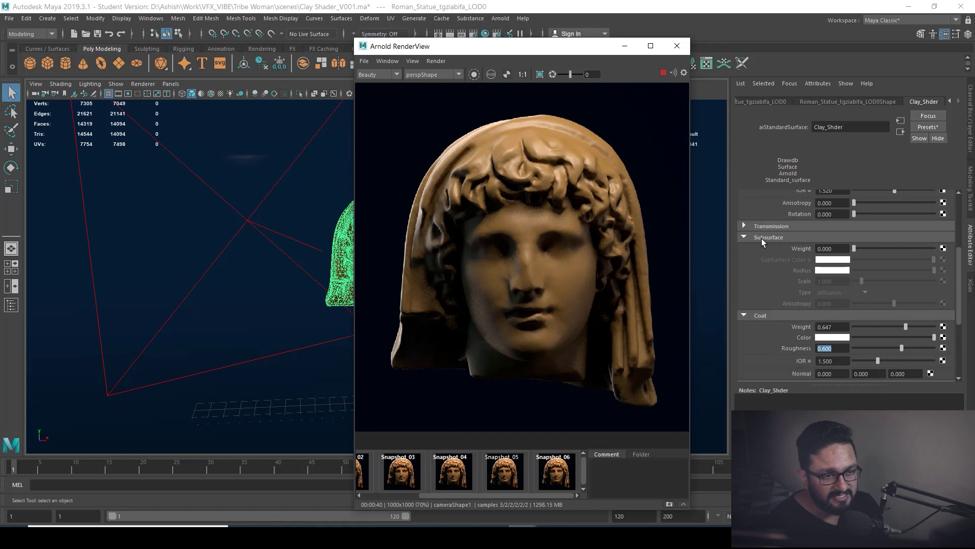
drag(855, 248, 888, 257)
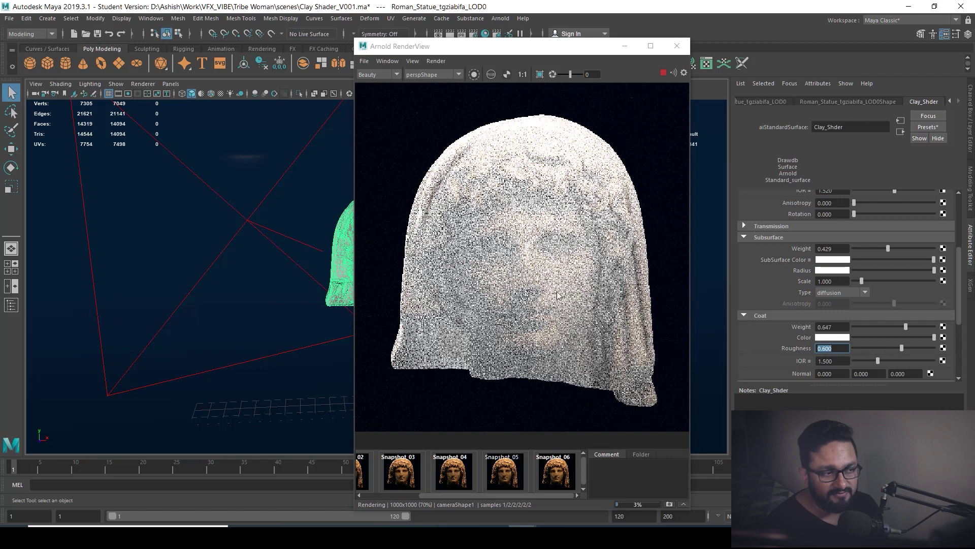
click(831, 260)
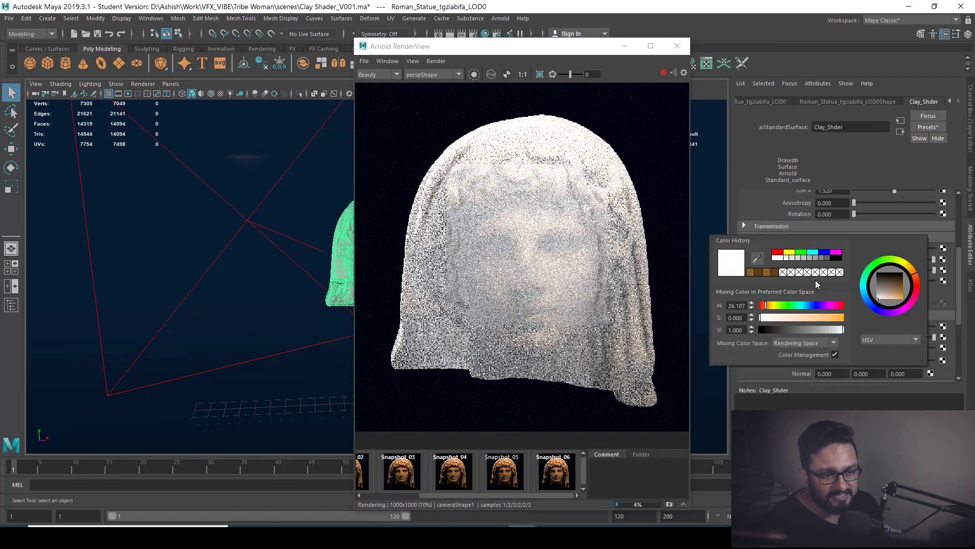
click(760, 273)
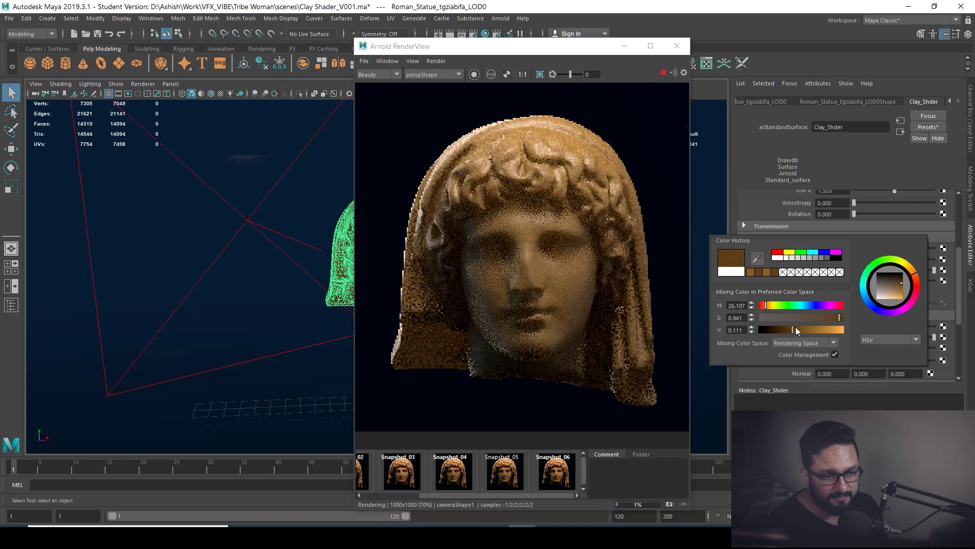
drag(796, 328, 801, 330)
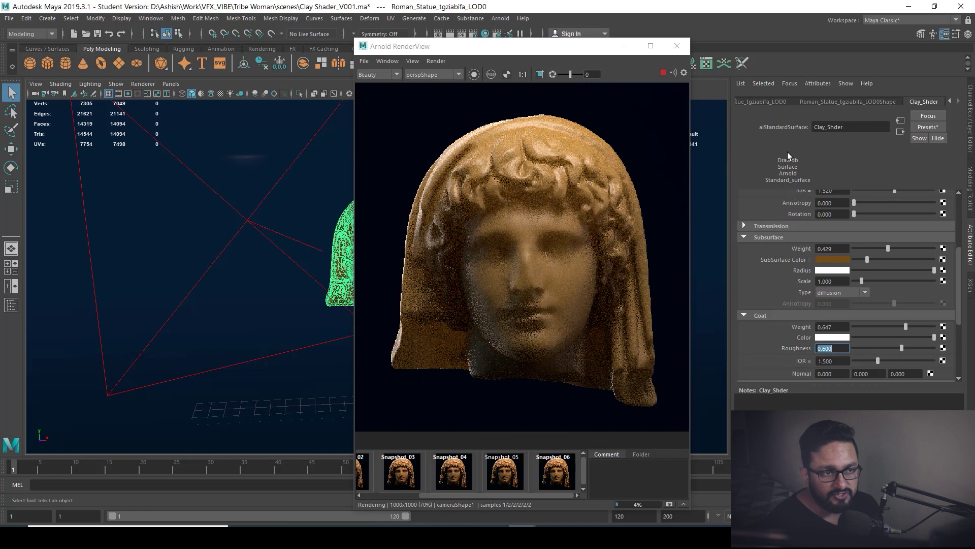
click(861, 100)
scroll(776, 232, up, 3)
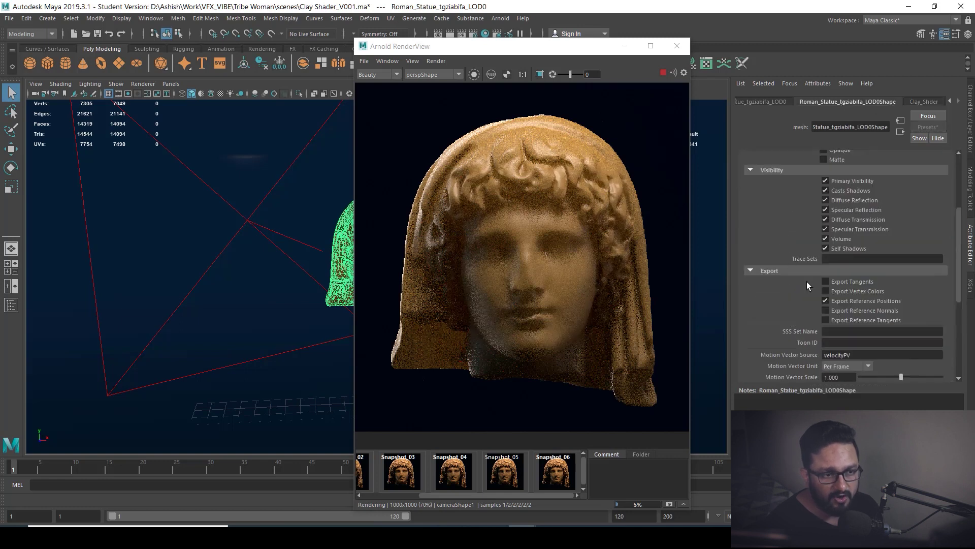
scroll(787, 264, up, 3)
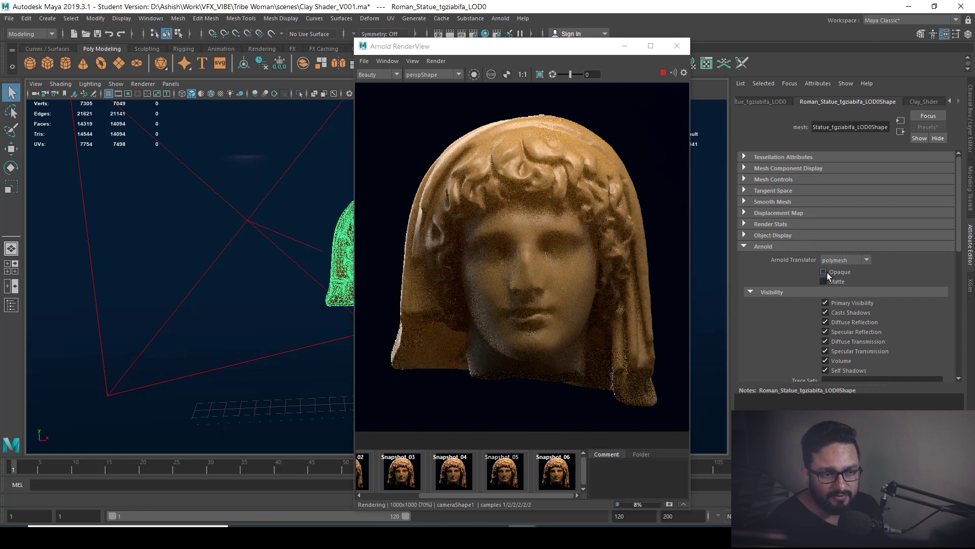
click(824, 272)
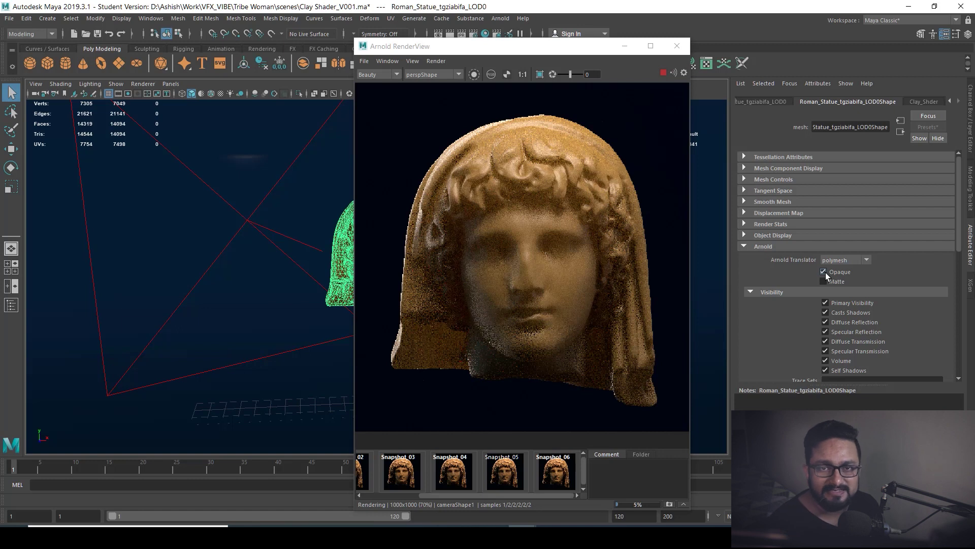
click(832, 273)
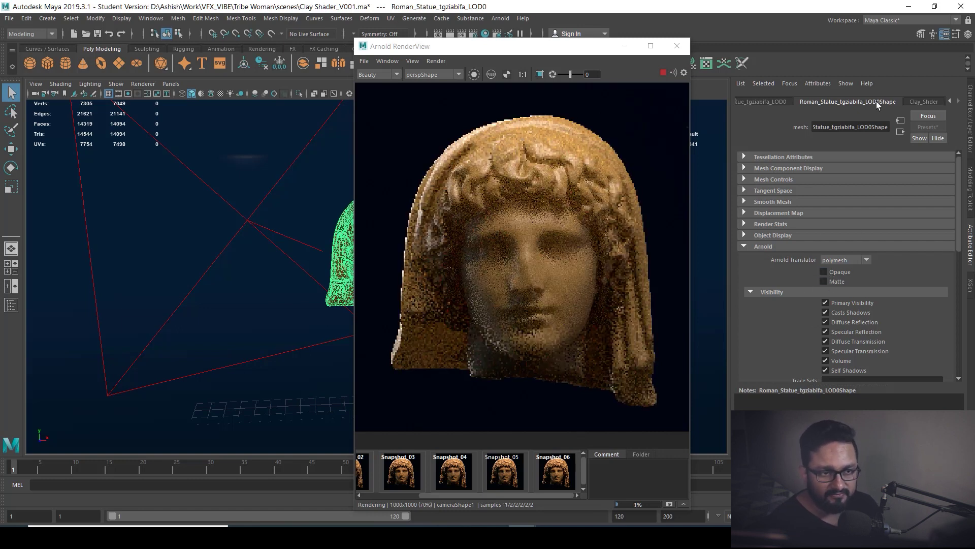
click(922, 103)
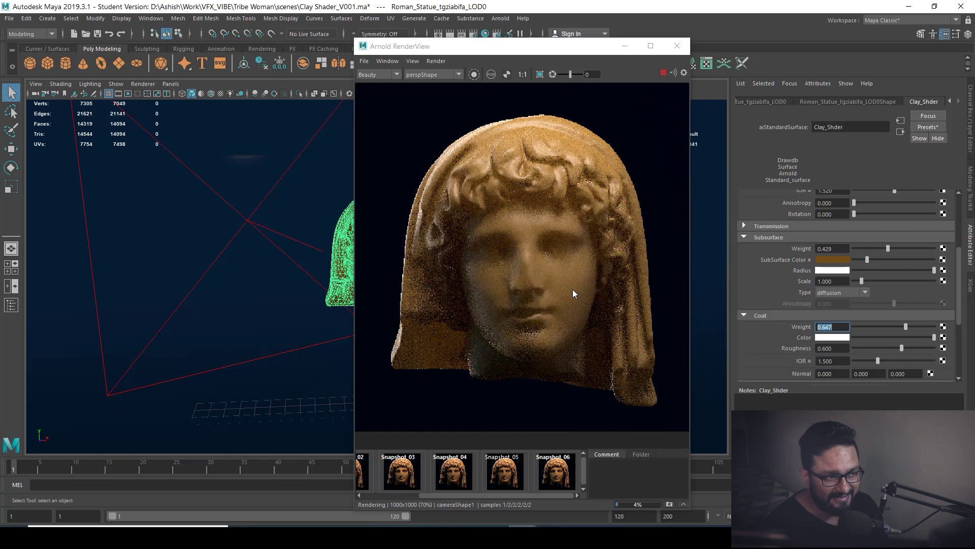
- Inspect the face in the zoomed render and lower the subsurface scale
scroll(559, 262, up, 2)
middle_drag(595, 259, 603, 250)
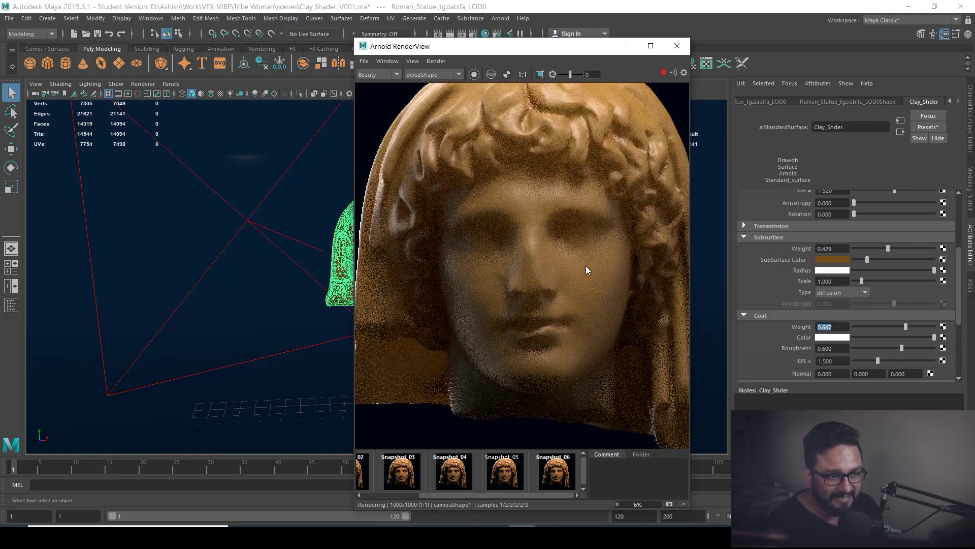
scroll(587, 285, down, 2)
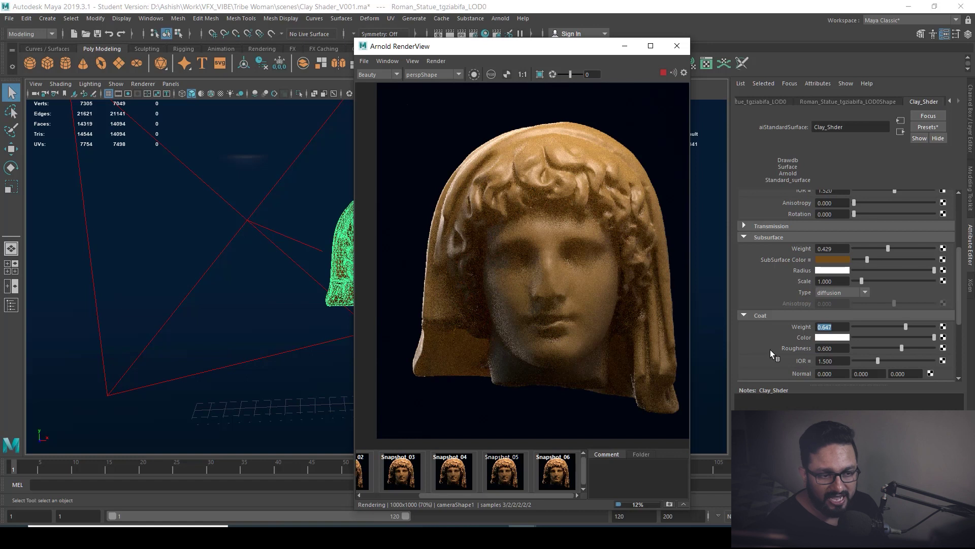
scroll(773, 352, down, 1)
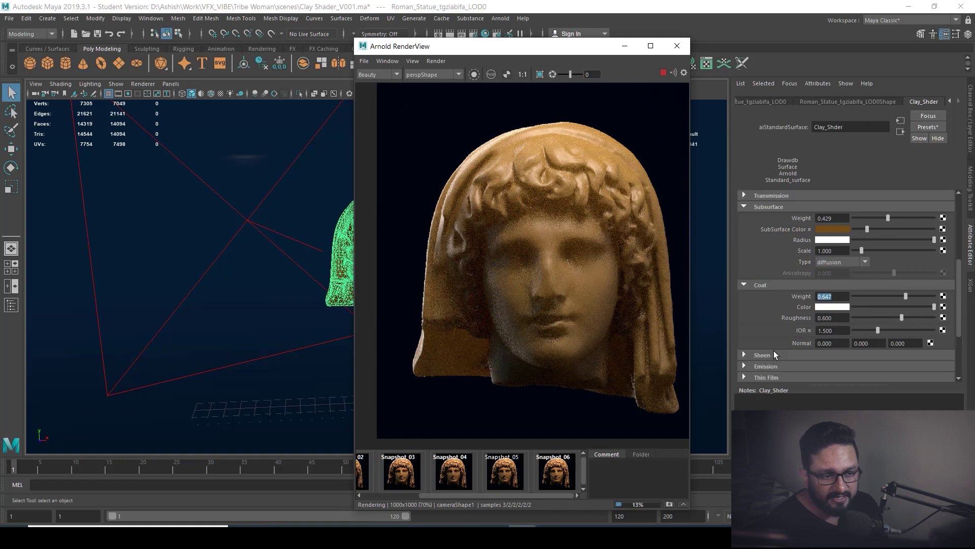
scroll(775, 321, down, 1)
scroll(773, 316, up, 3)
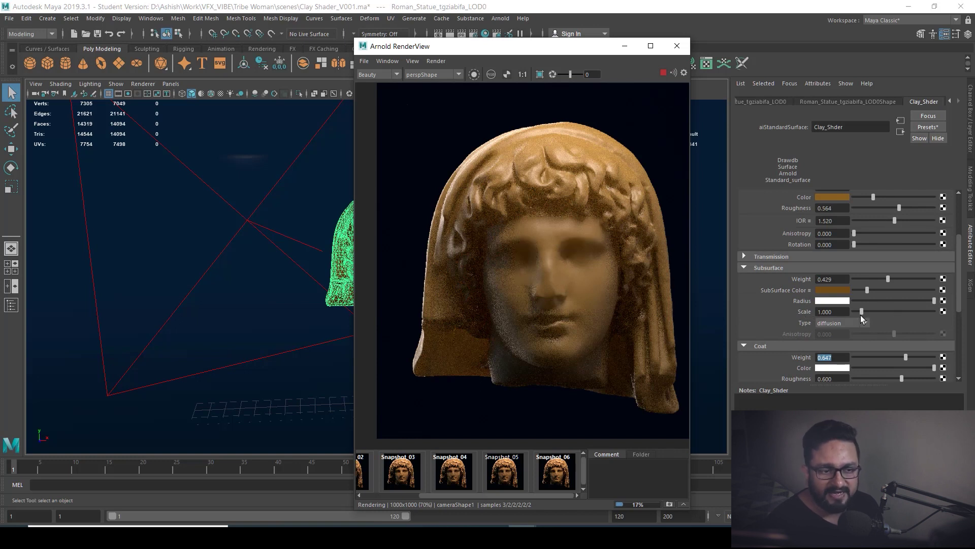
drag(861, 312, 855, 310)
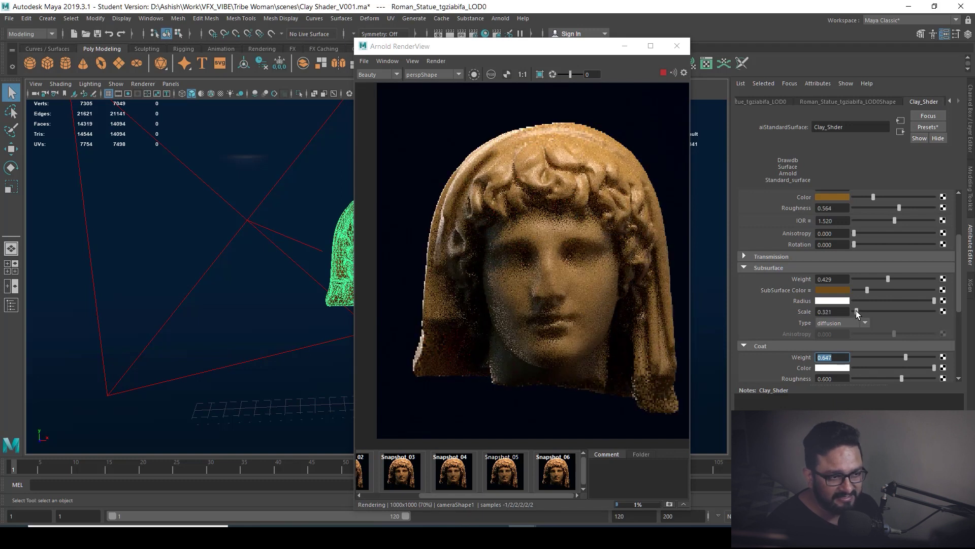
drag(857, 311, 859, 310)
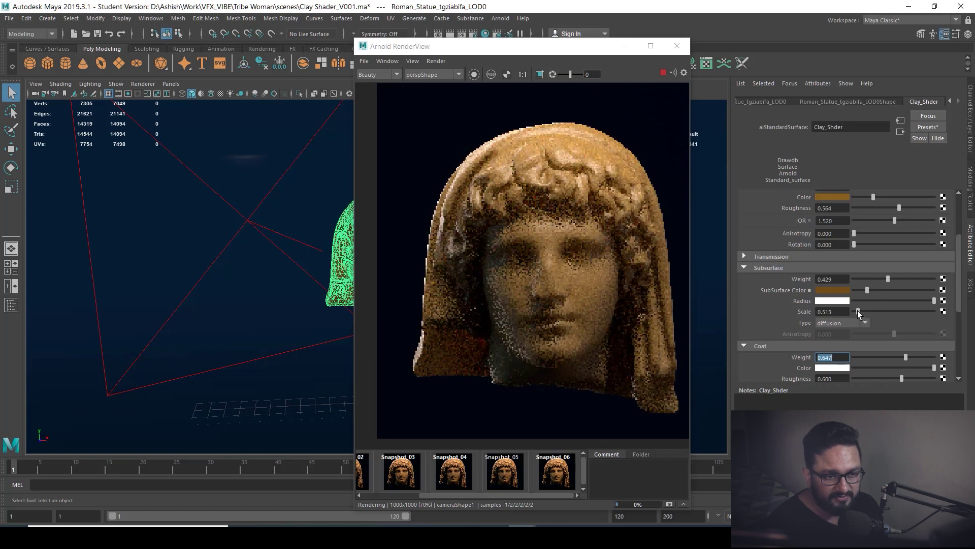
- Set the subsurface type to randomwalk and the subsurface scale to 0.100
click(830, 323)
click(833, 343)
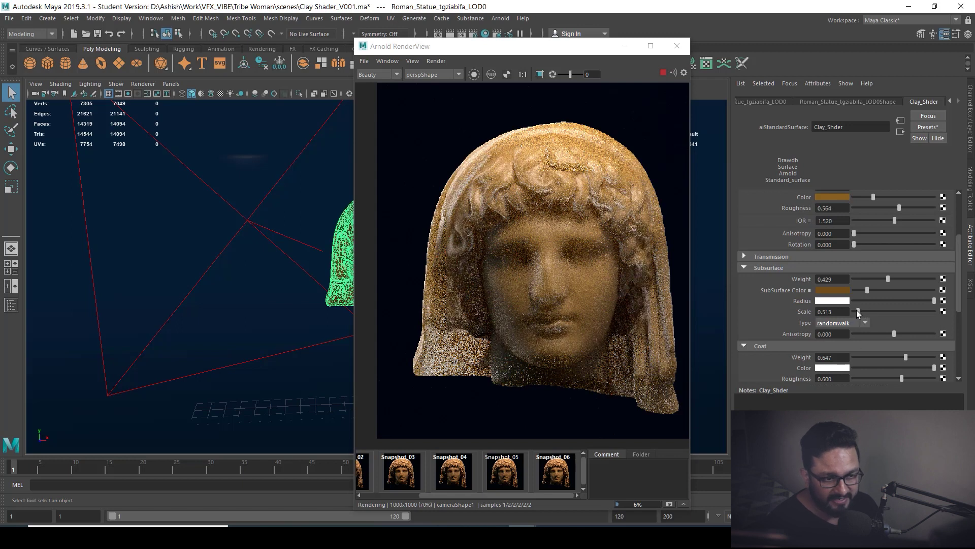
drag(858, 312, 856, 314)
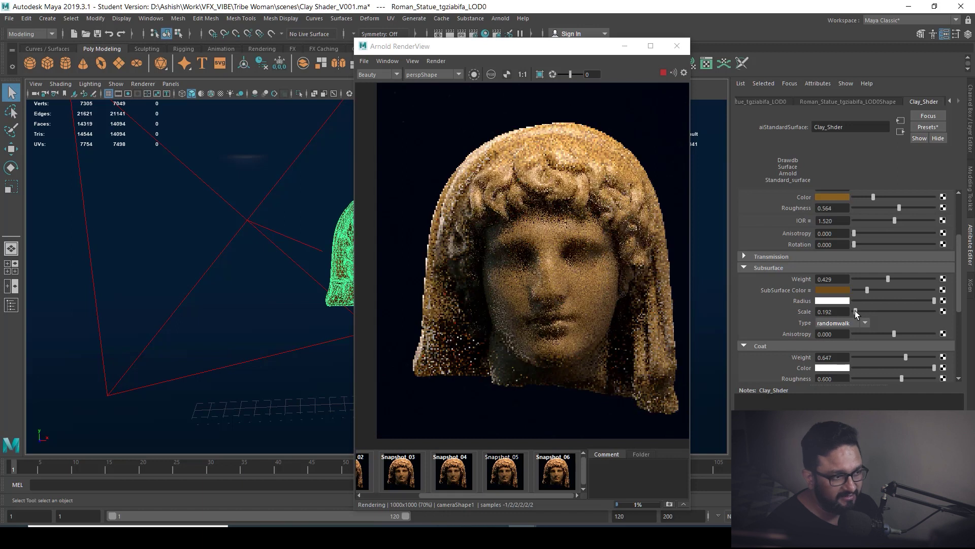
click(856, 314)
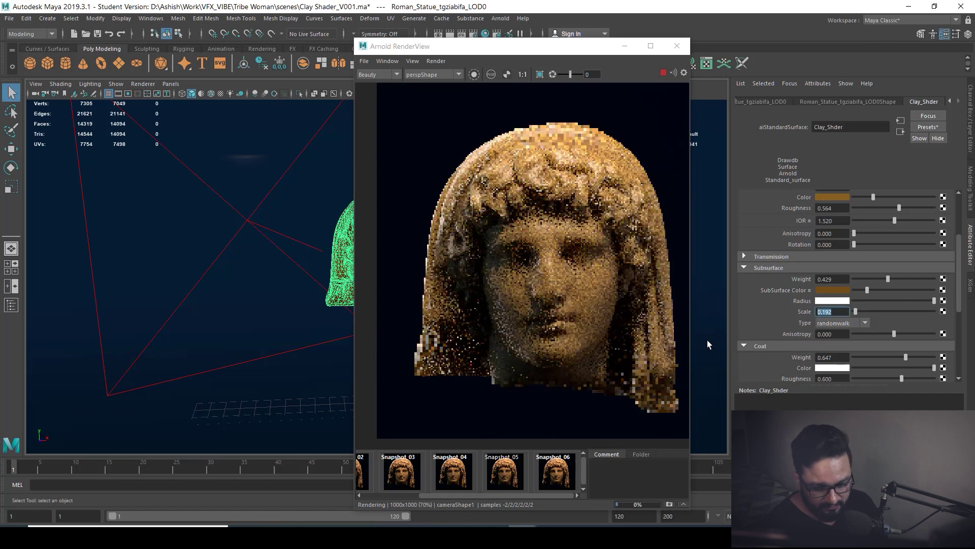
text(0.1)
key(Return)
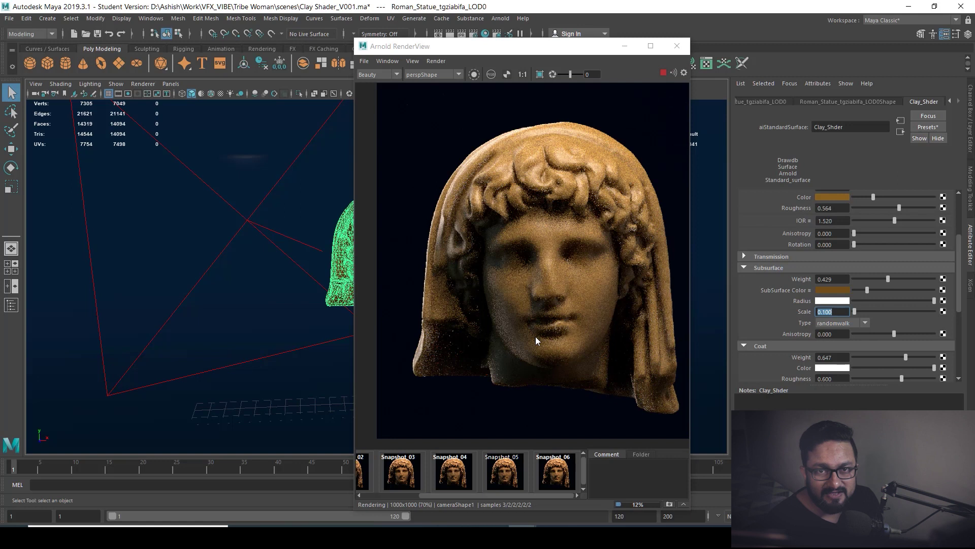
- Enable Crop Region in RenderView and render only a box around the statue's face
scroll(559, 280, up, 2)
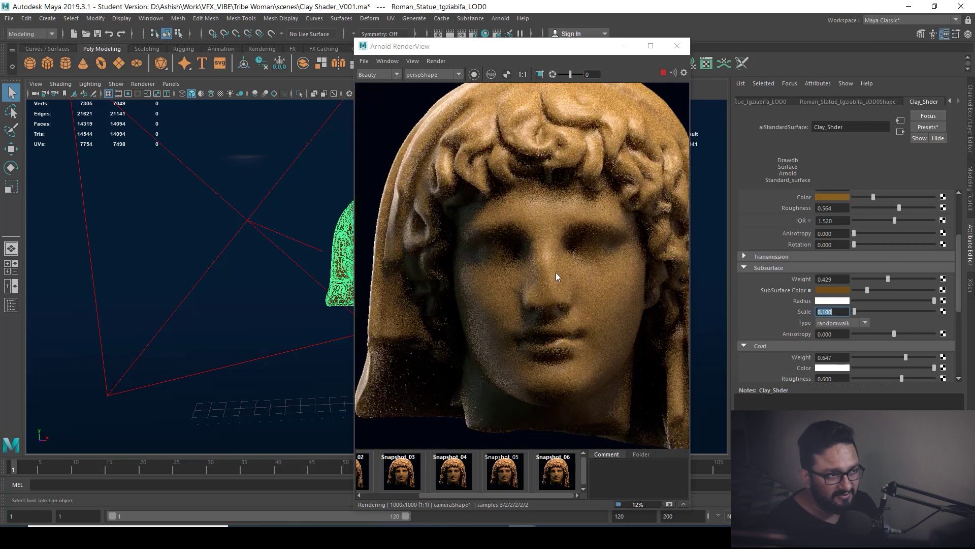
click(471, 230)
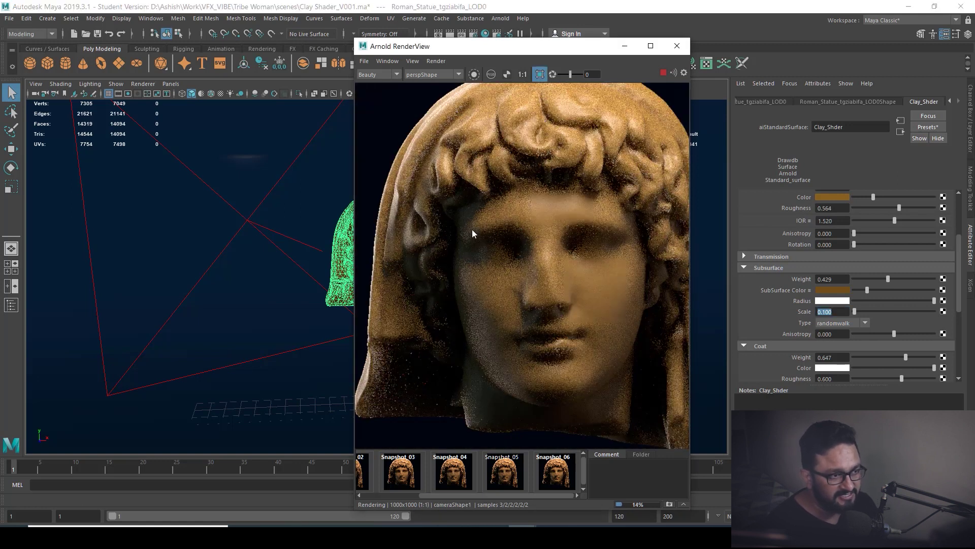
drag(455, 212, 644, 349)
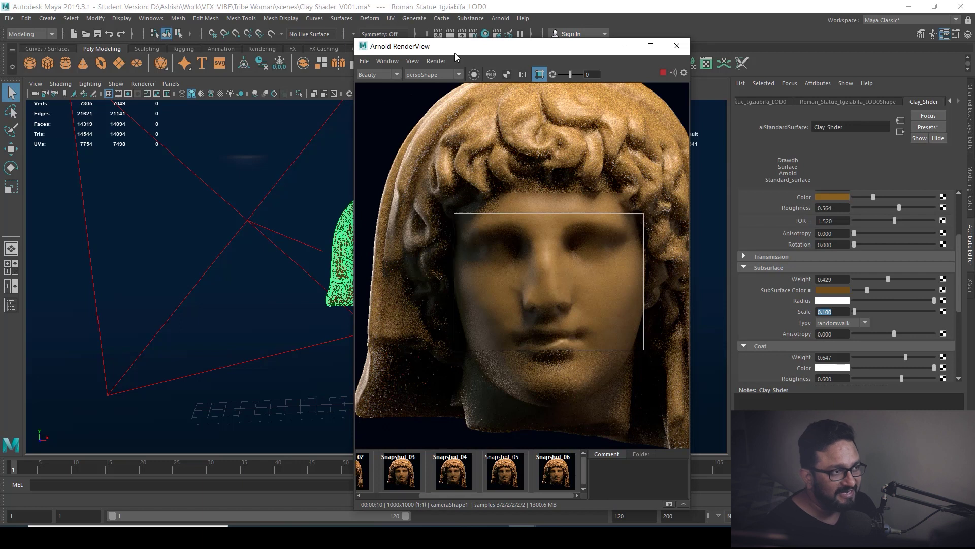
drag(468, 47, 474, 54)
- Open Hypershade and graph the Clay_Shder network, leaving room for new nodes
click(485, 34)
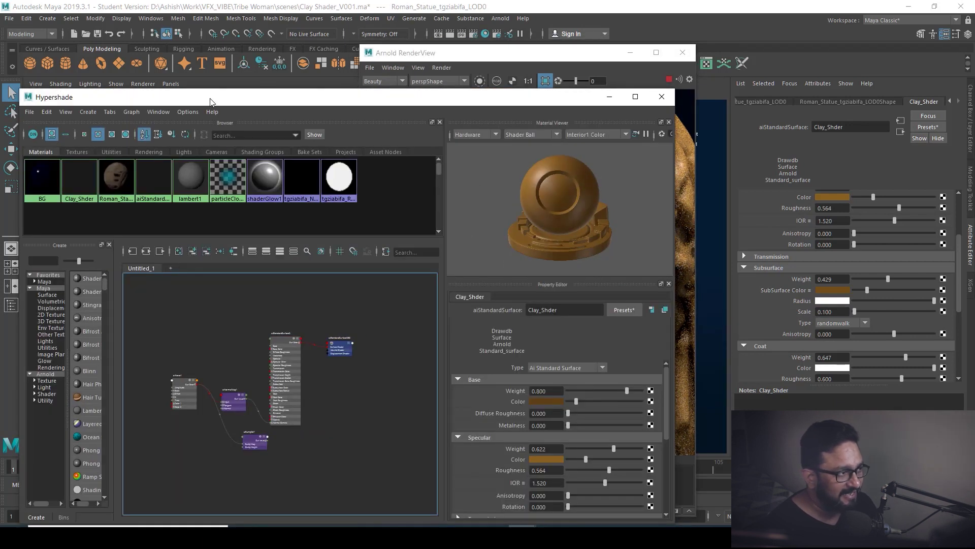
drag(210, 102, 239, 102)
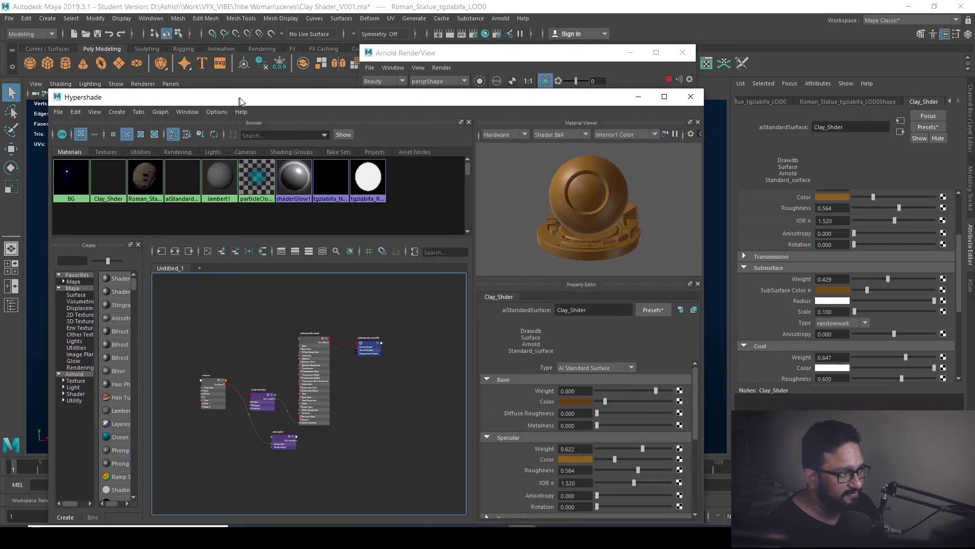
click(109, 180)
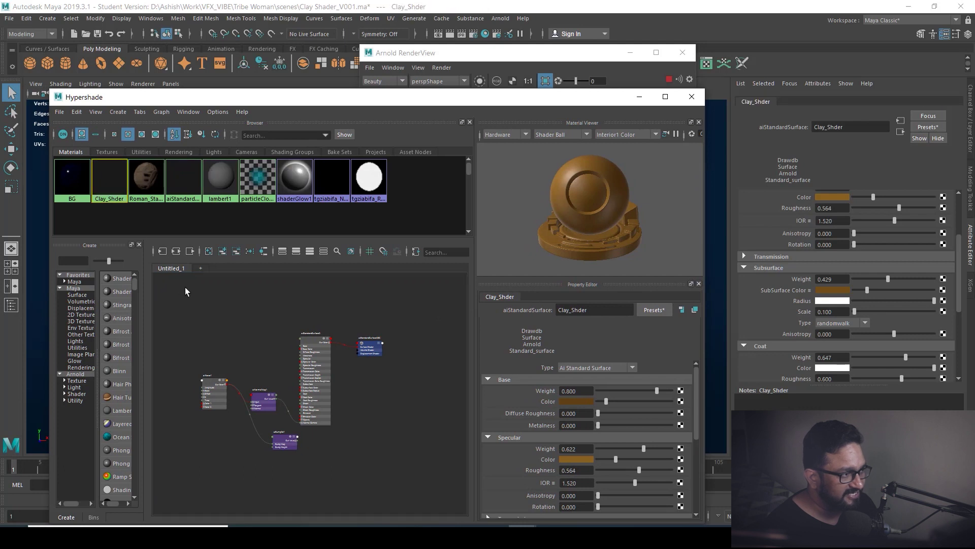
click(189, 251)
scroll(270, 379, down, 2)
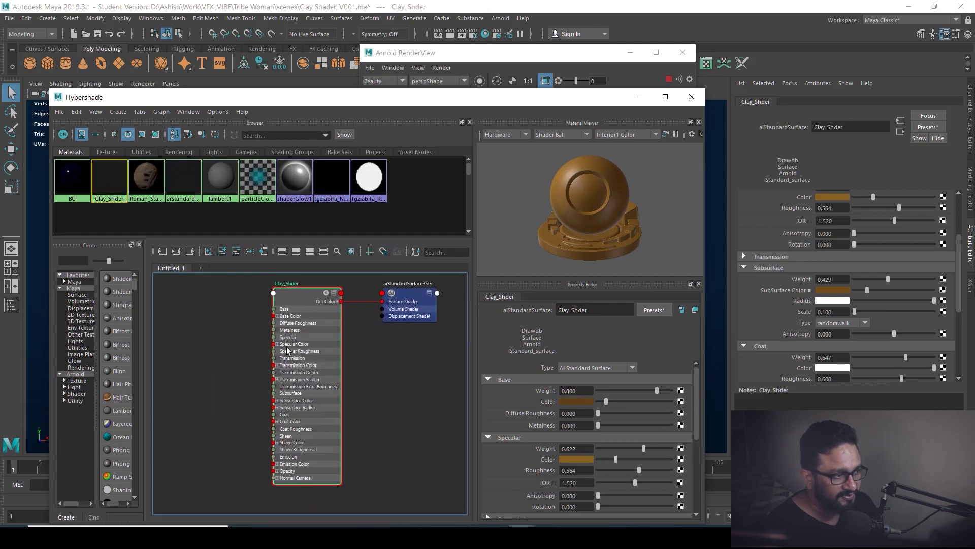
alt+middle_drag(270, 377, 285, 379)
click(270, 383)
- Create a Maya noise texture, then delete it along with place2dTexture1
key(Tab)
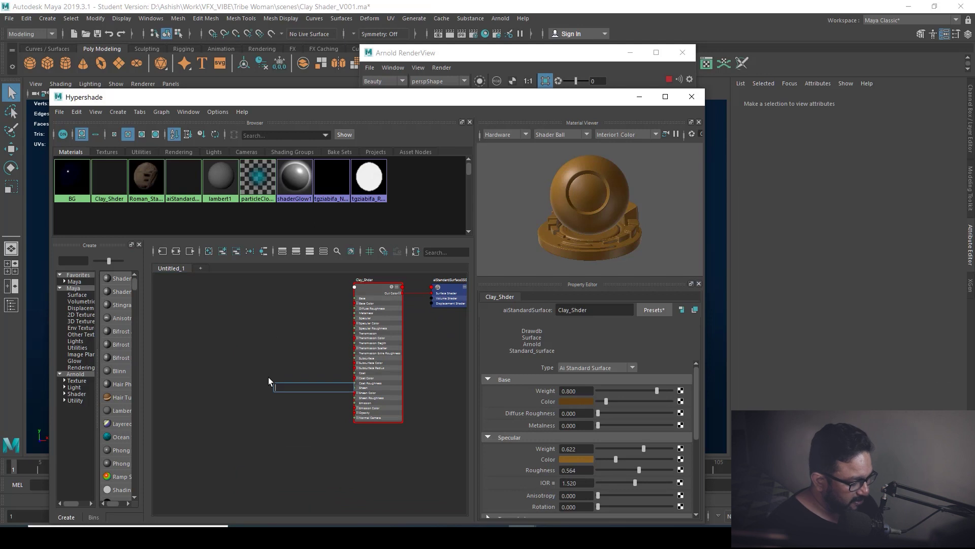
text(noise)
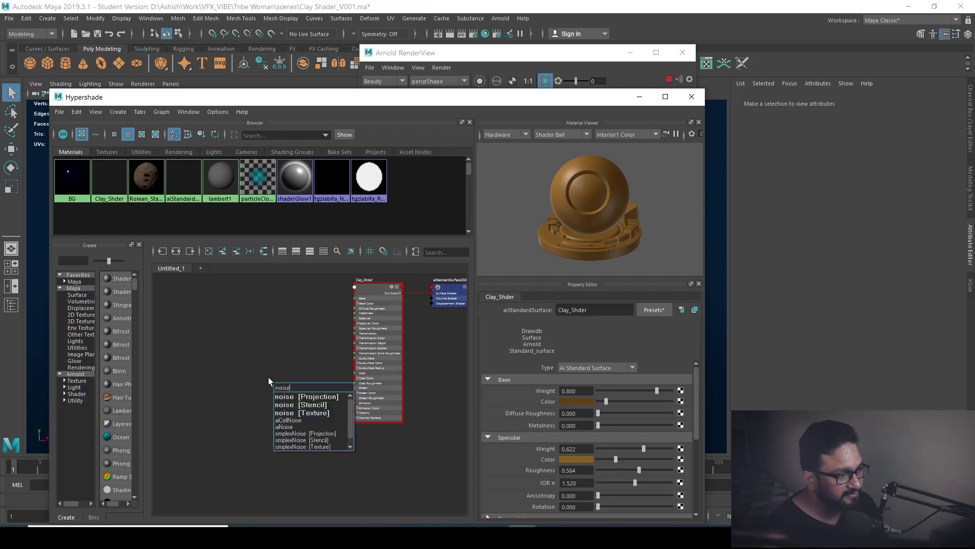
click(311, 413)
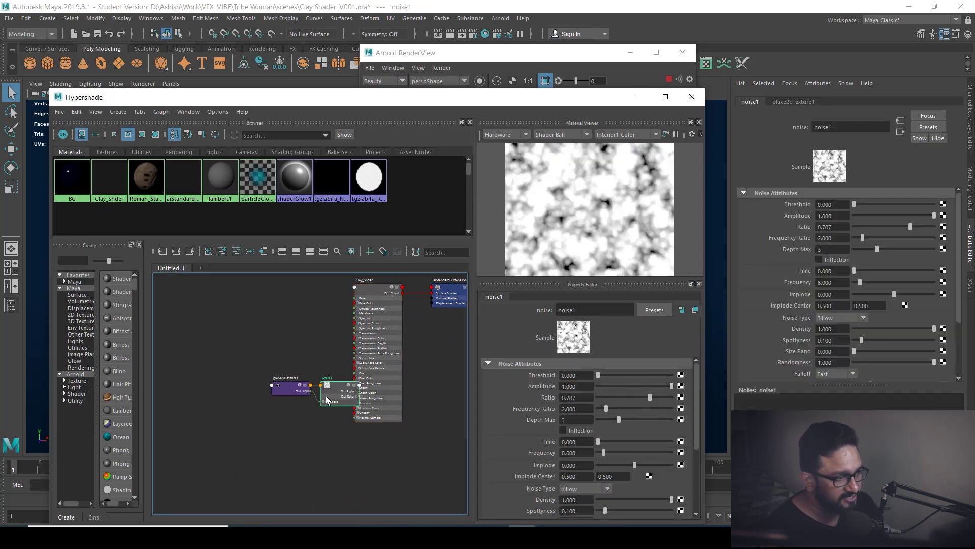
click(363, 420)
click(331, 395)
key(Delete)
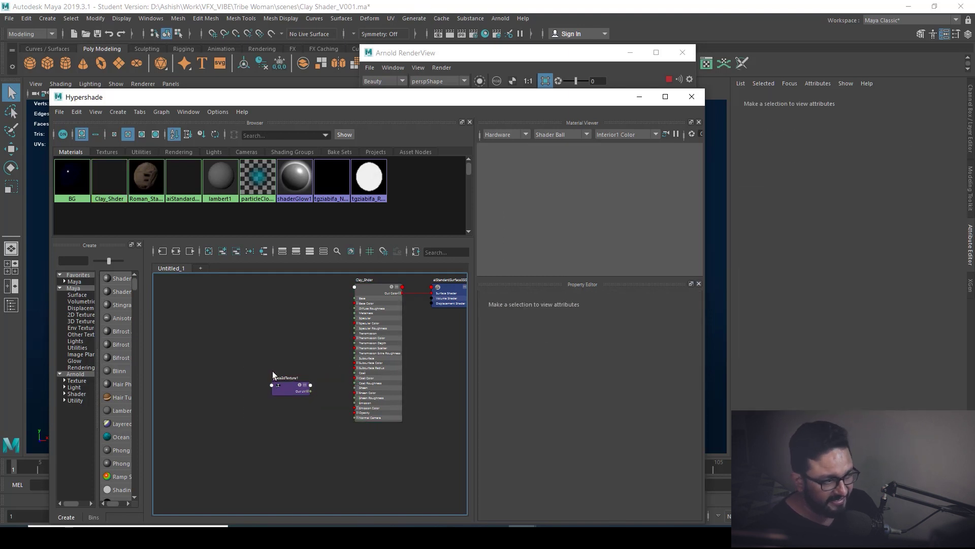
click(279, 379)
key(Delete)
- Add an Arnold aiNoise node beside Clay_Shder and set its Scale X to 15
key(Tab)
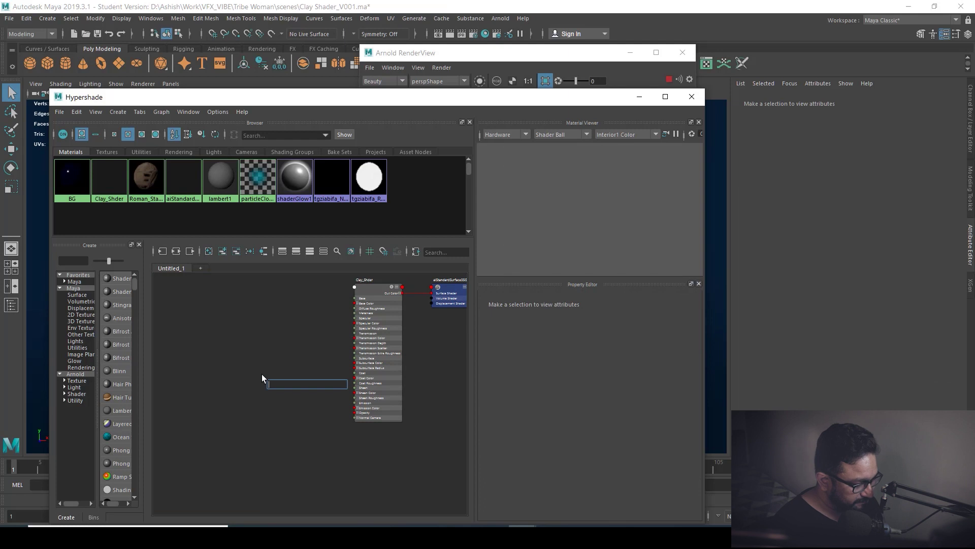
text(nois)
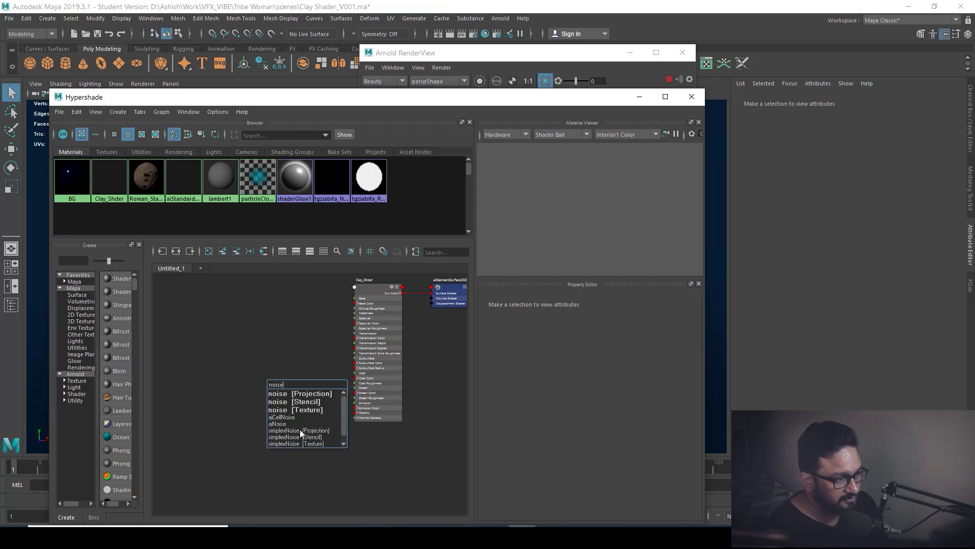
text(e)
click(282, 423)
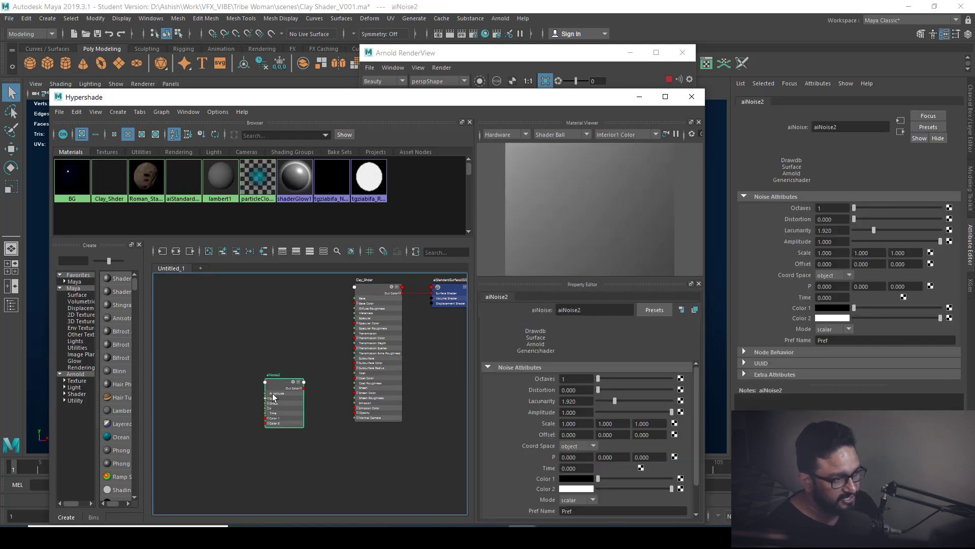
drag(291, 393, 263, 393)
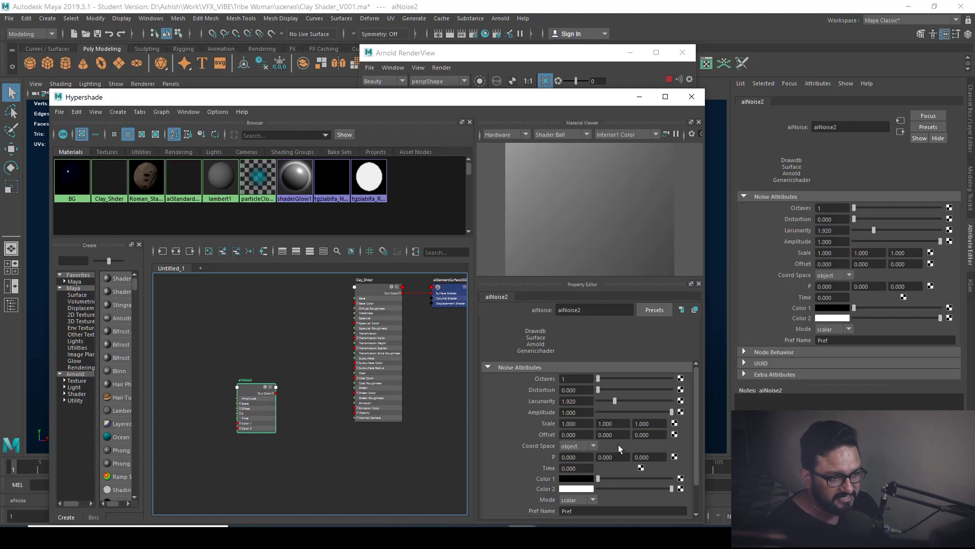
click(584, 425)
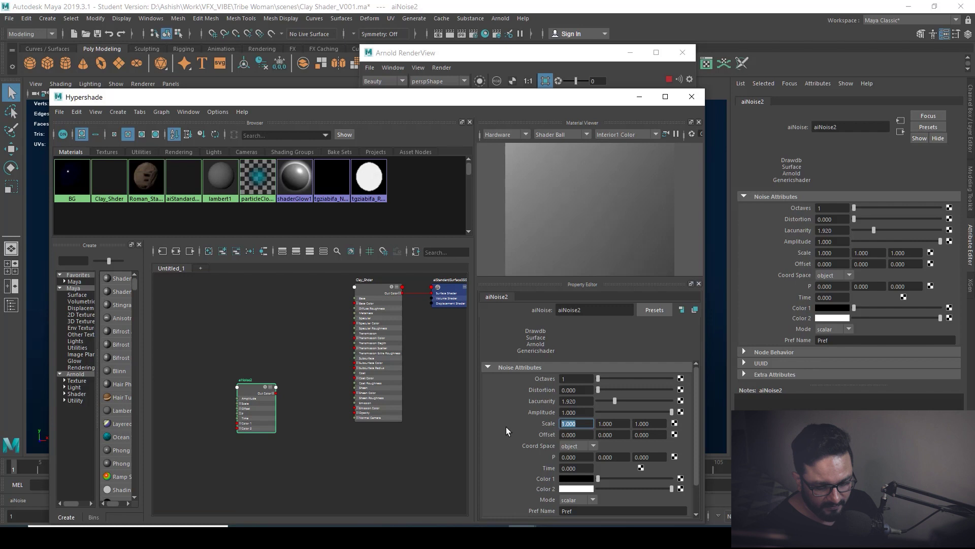
text(15)
click(628, 424)
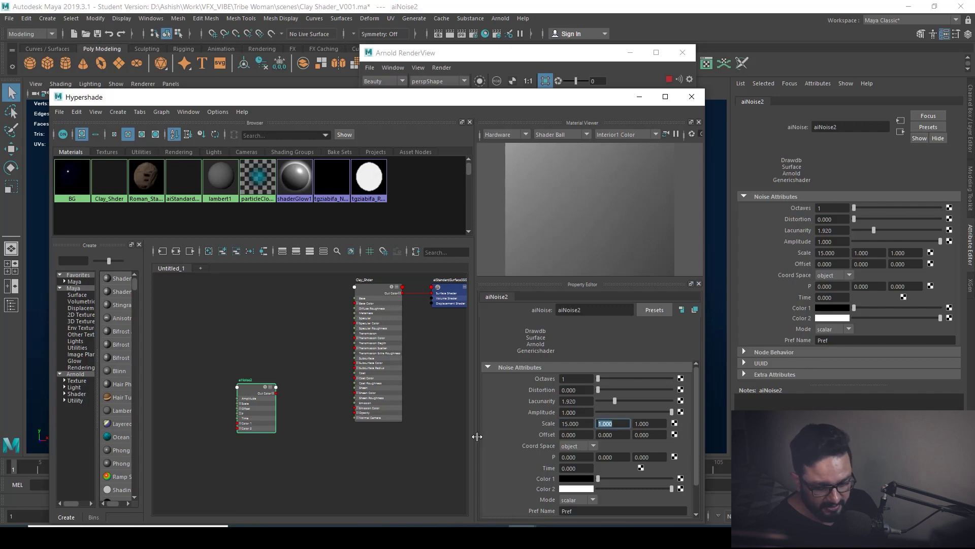
- Finish the aiNoise2 Scale with 15 on Y and Z
text(15)
key(Tab)
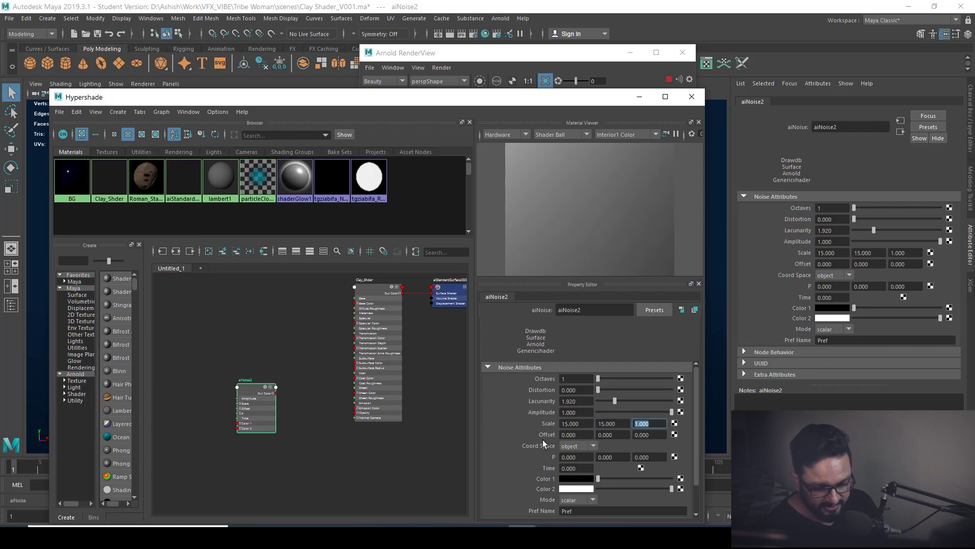
text(15)
click(307, 401)
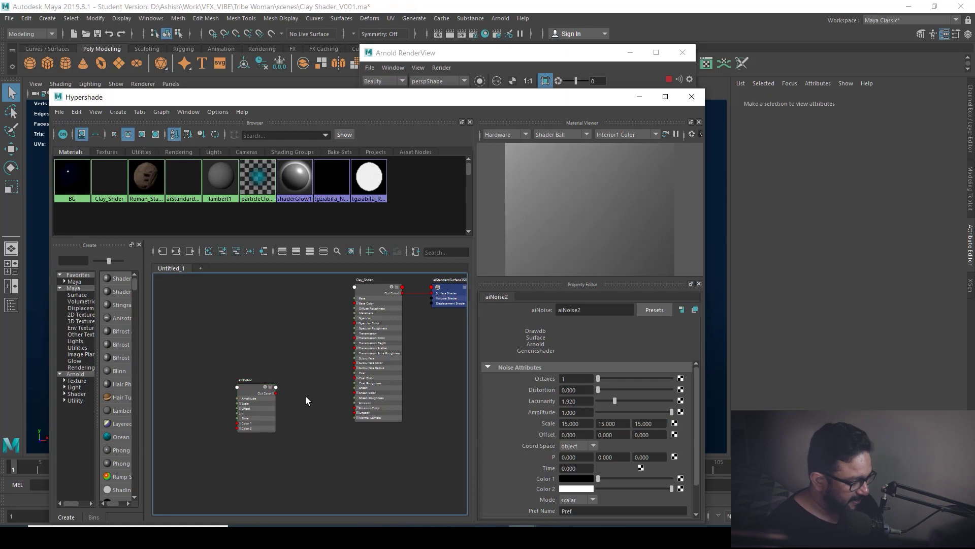
- Add an aiNormalMap fed by aiNoise2 Out Color and plug it into Clay_Shder's Normal Camera
key(Tab)
text(aino)
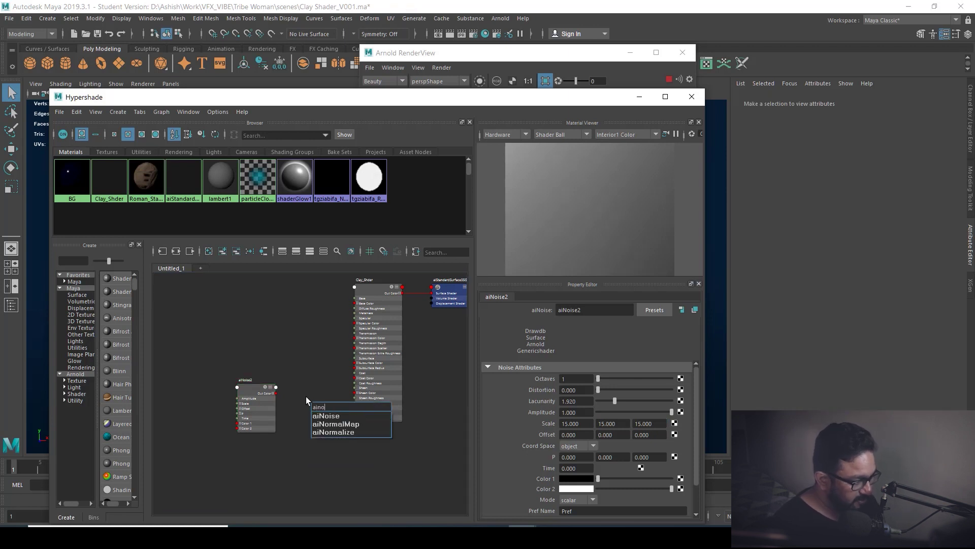
text(r)
click(345, 419)
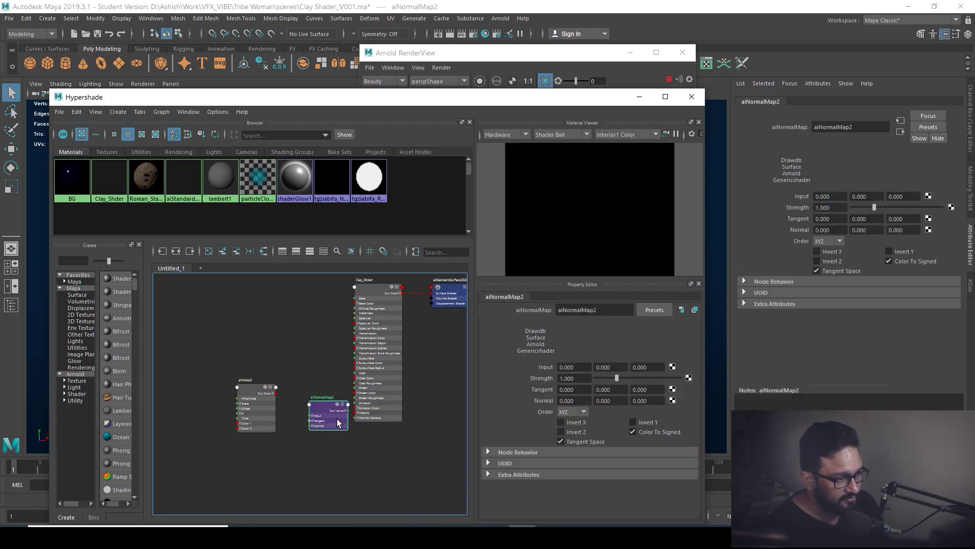
key(f)
drag(219, 338, 313, 401)
scroll(325, 366, down, 5)
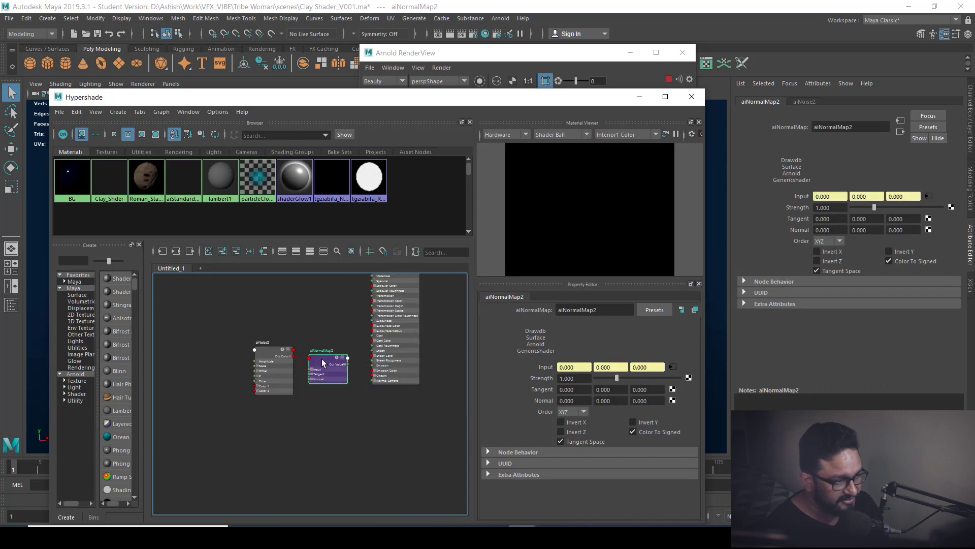
scroll(364, 375, up, 4)
scroll(321, 381, down, 2)
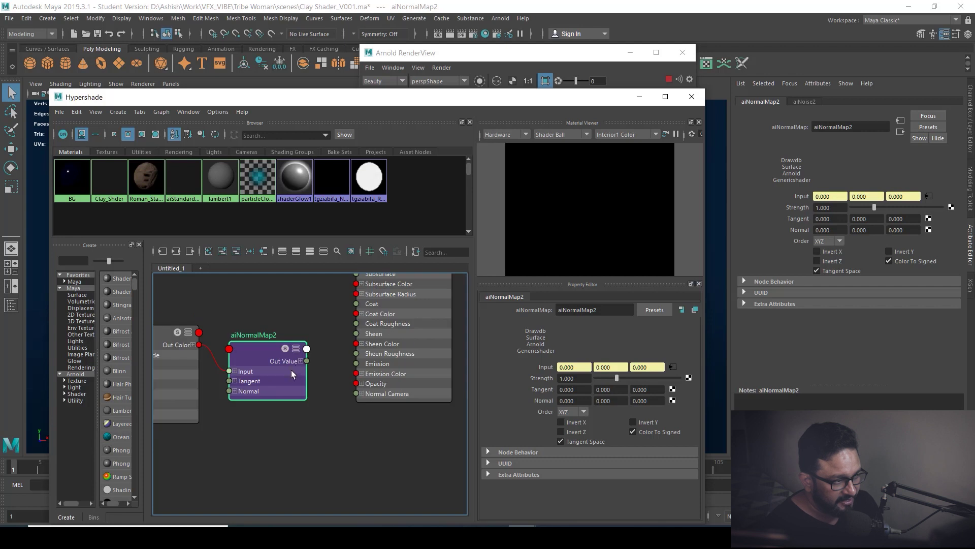
drag(307, 361, 358, 395)
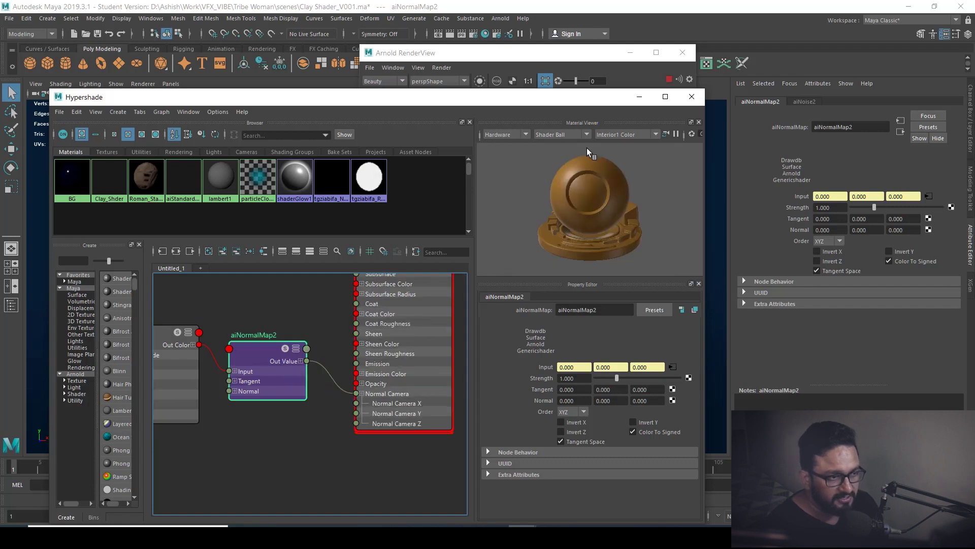
- Start the interactive Arnold IPR render of the statue with Hypershade moved aside
click(174, 340)
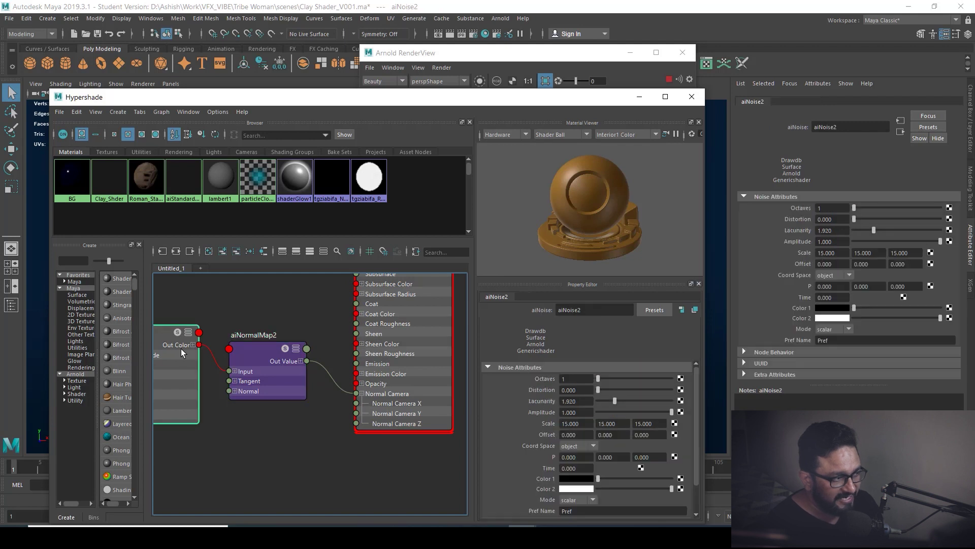
drag(609, 97, 466, 192)
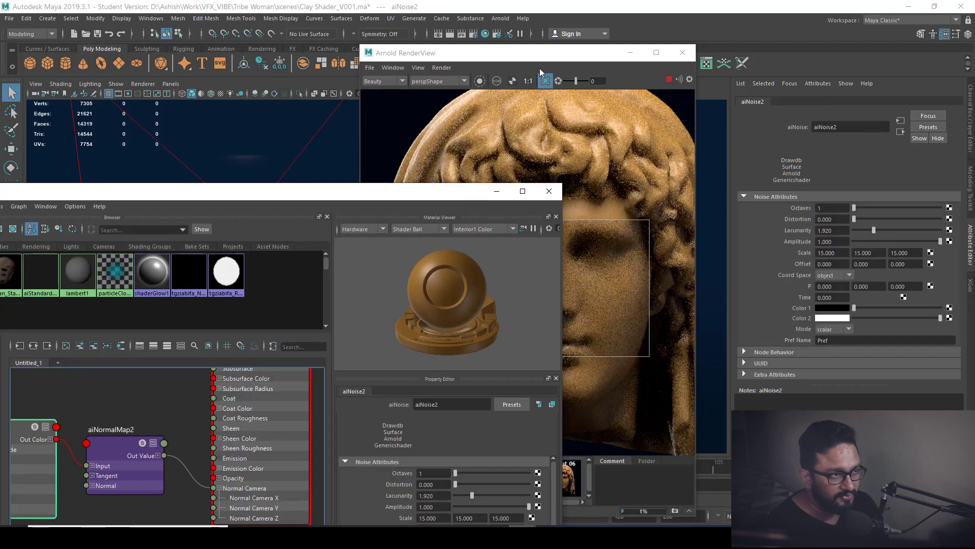
drag(530, 60, 583, 58)
click(533, 80)
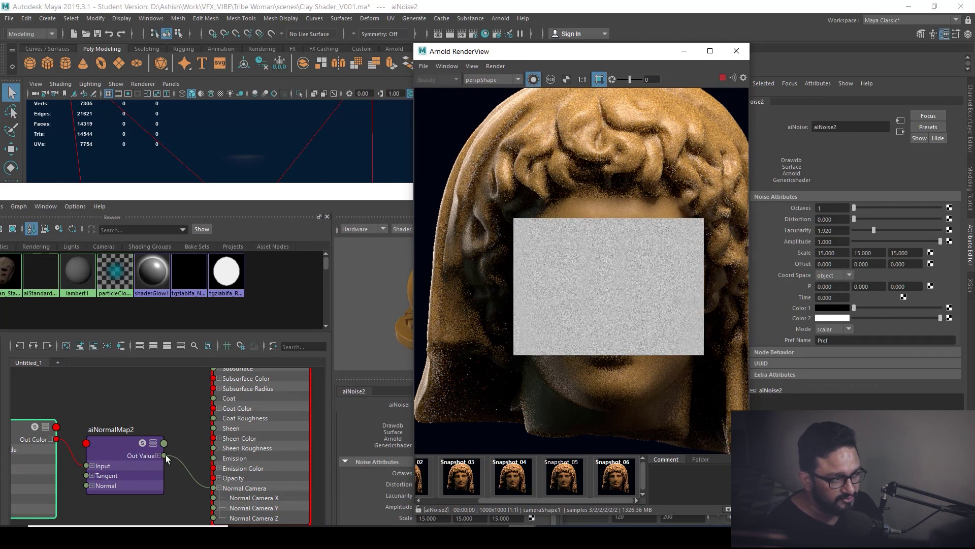
click(128, 424)
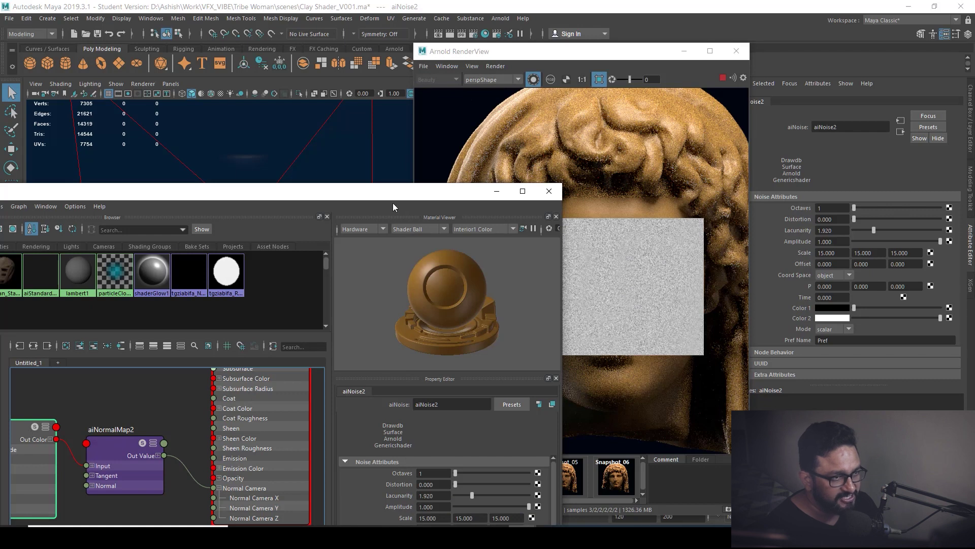
drag(393, 206, 303, 169)
- Lower aiNoise2's Scale to 10 on X, Y and Z
click(348, 480)
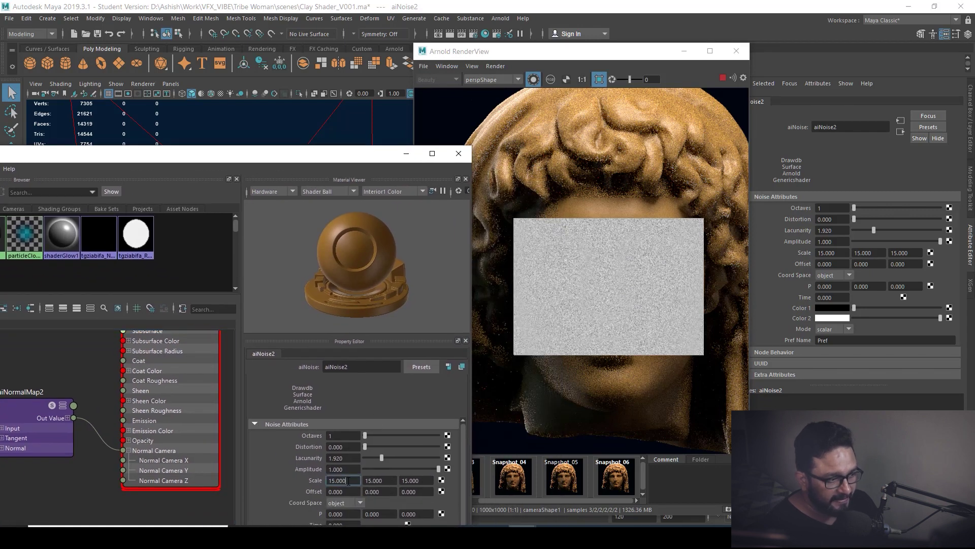
text(10)
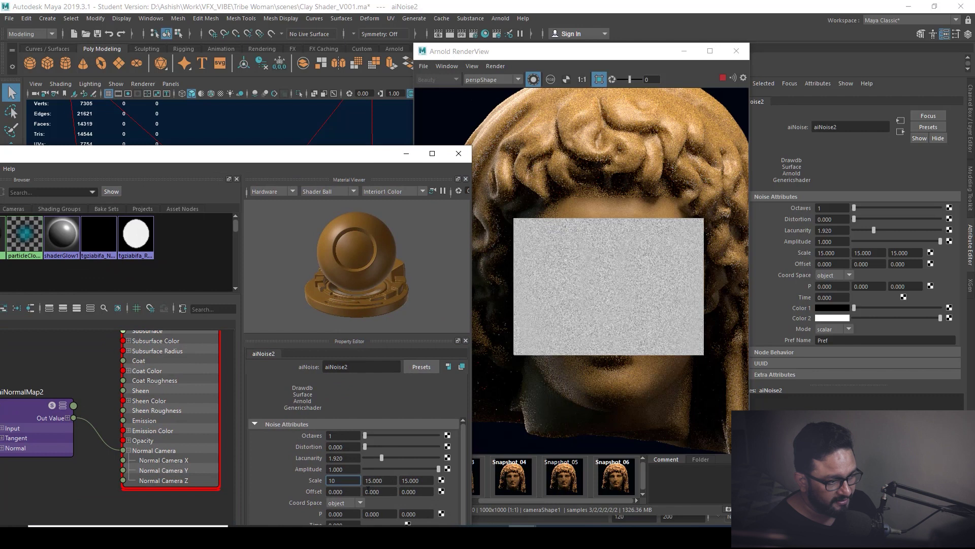
key(Tab)
text(10)
key(Return)
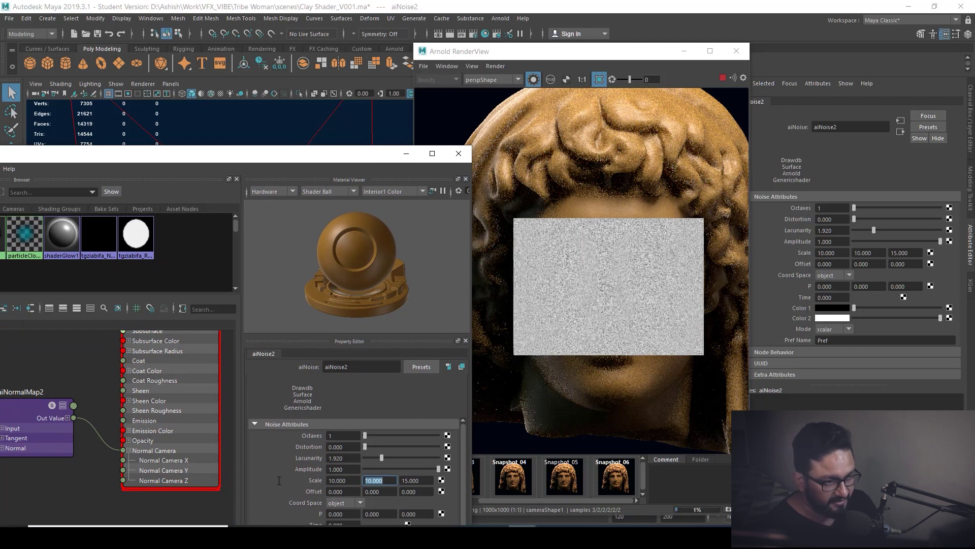
key(Tab)
text(10)
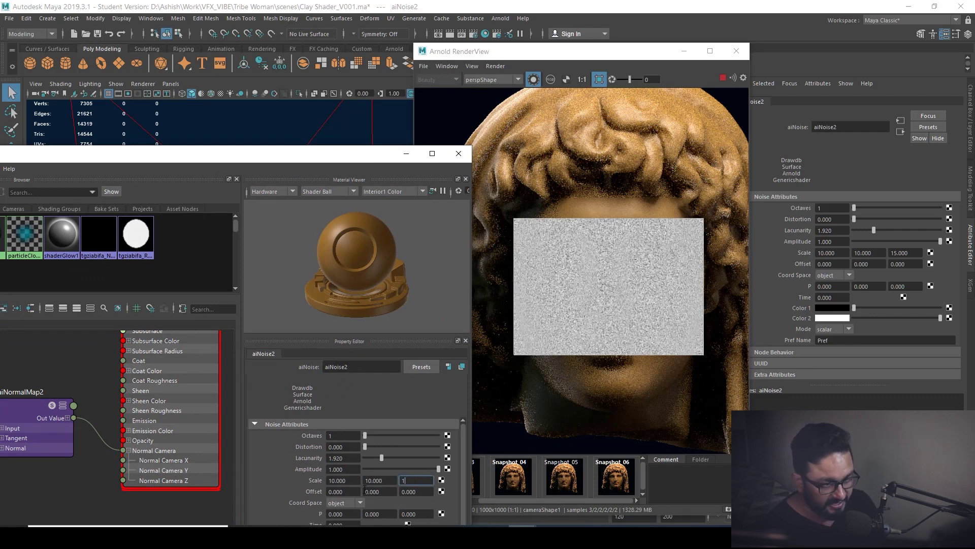
key(Return)
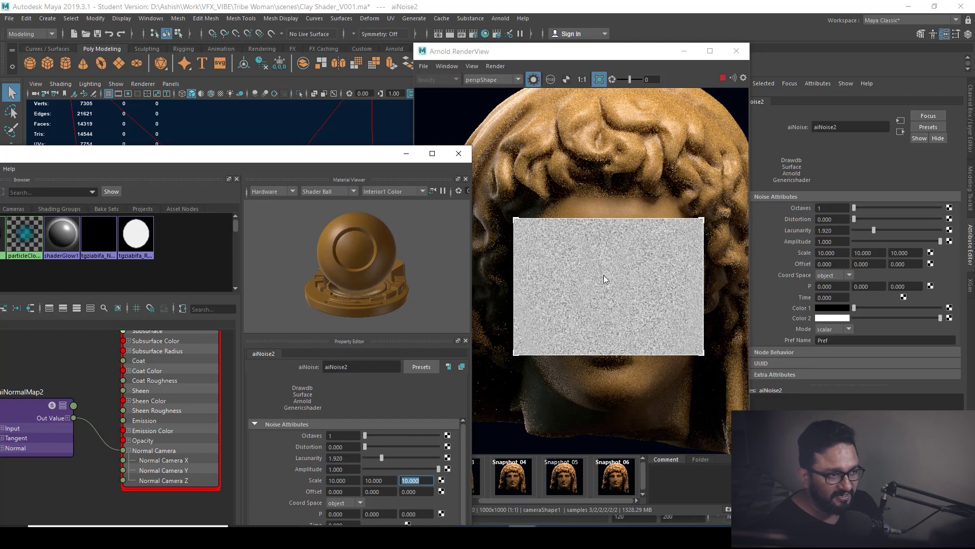
- Disconnect the normal map, snapshot the render, then reconnect aiNormalMap2 to Normal Camera
click(534, 77)
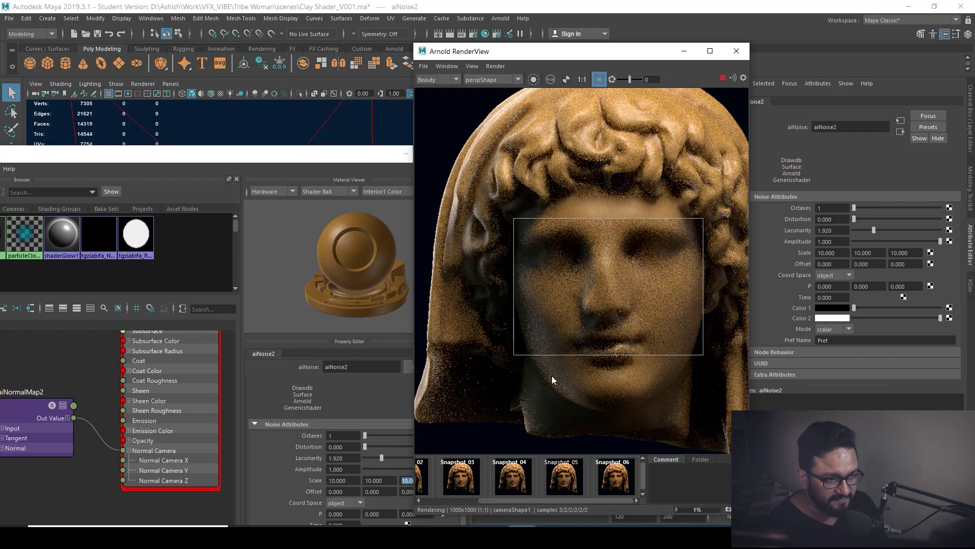
scroll(666, 324, up, 2)
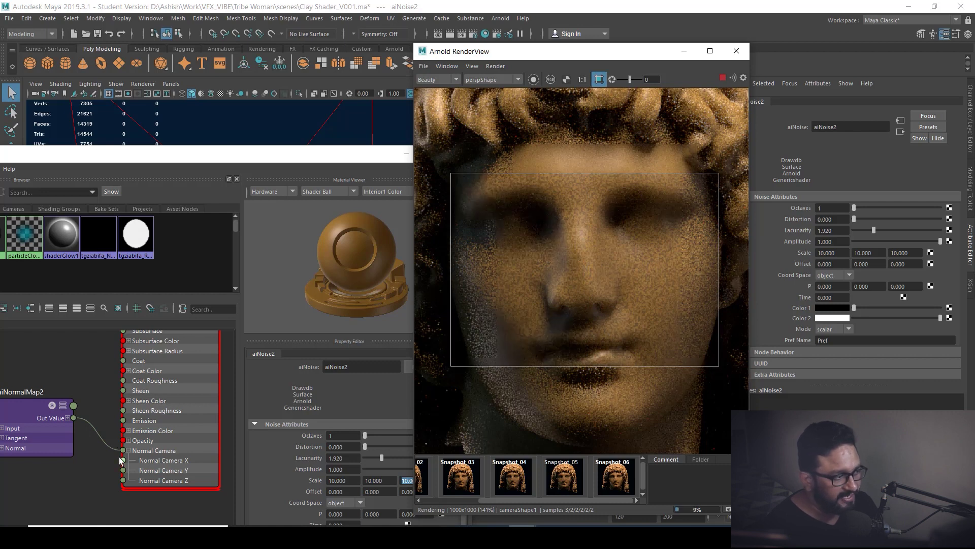
click(100, 453)
key(Delete)
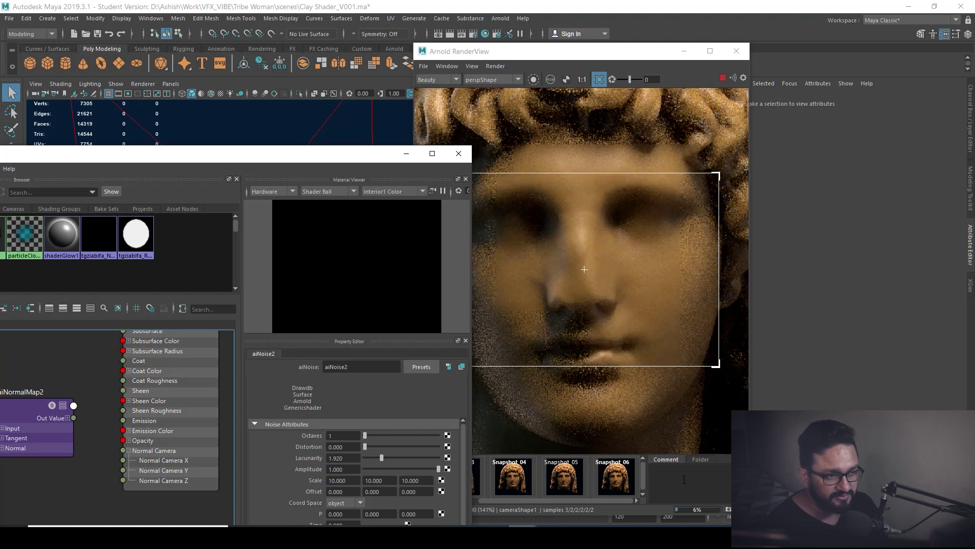
click(728, 508)
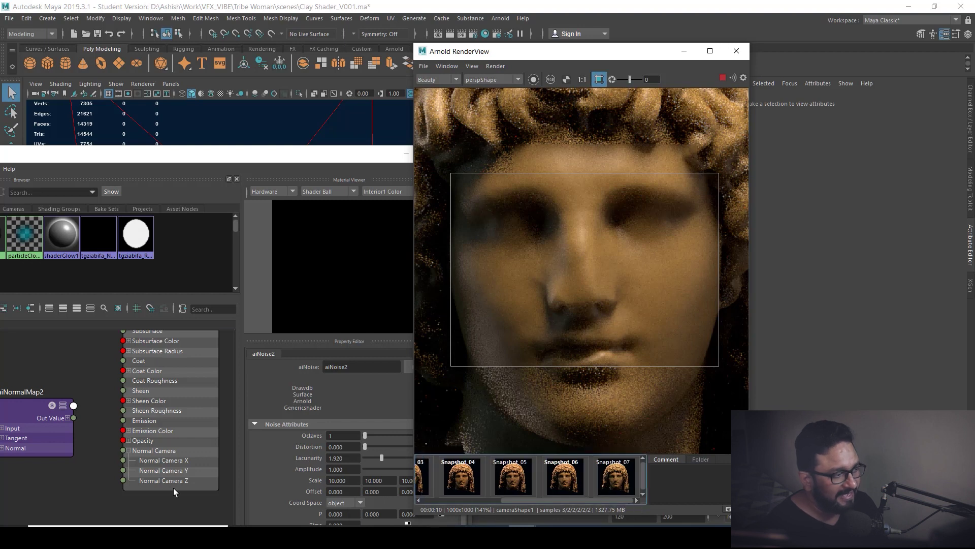
drag(75, 419, 122, 452)
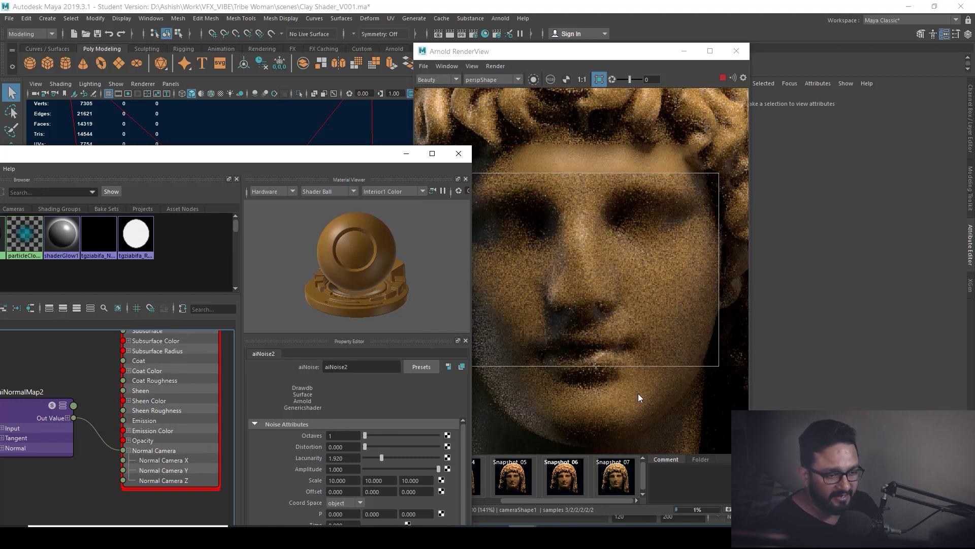
- Compare snapshots 07 and 08 in Arnold RenderView
click(728, 510)
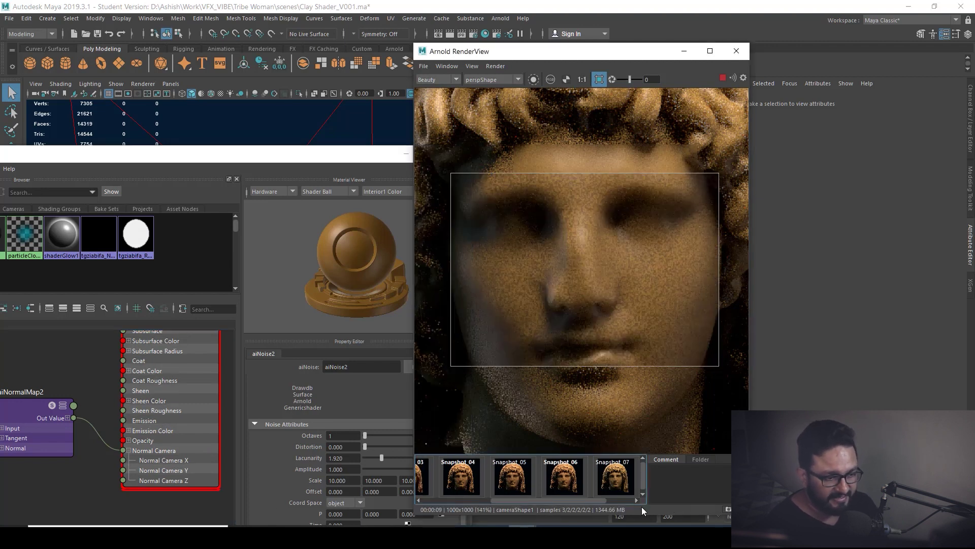
drag(599, 502, 644, 501)
click(567, 487)
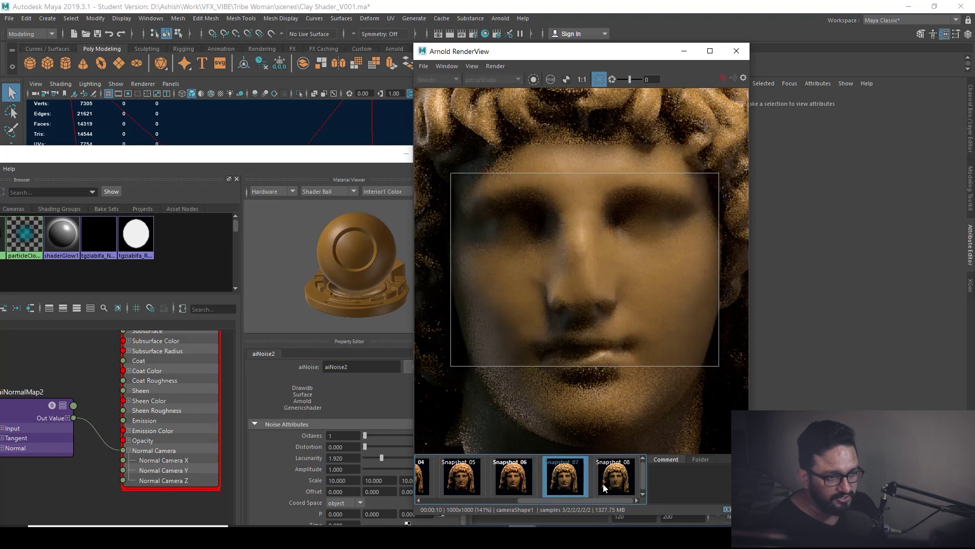
click(614, 478)
click(574, 477)
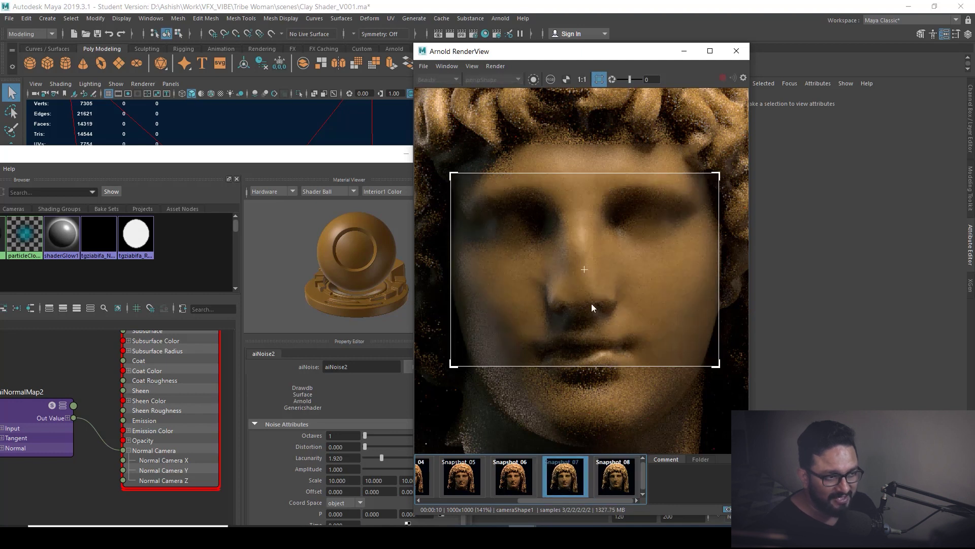
click(615, 477)
scroll(624, 259, up, 2)
scroll(661, 285, down, 2)
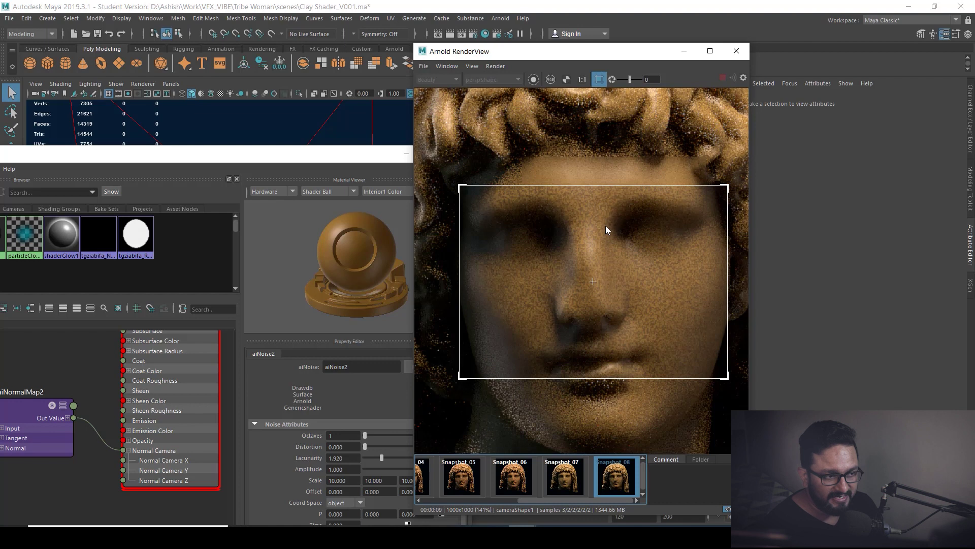
scroll(600, 254, up, 2)
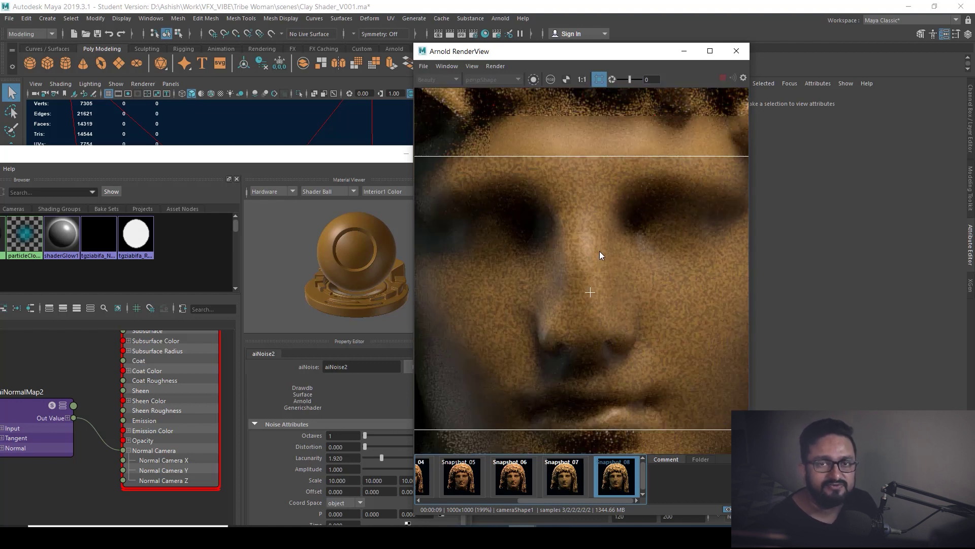
scroll(600, 251, down, 5)
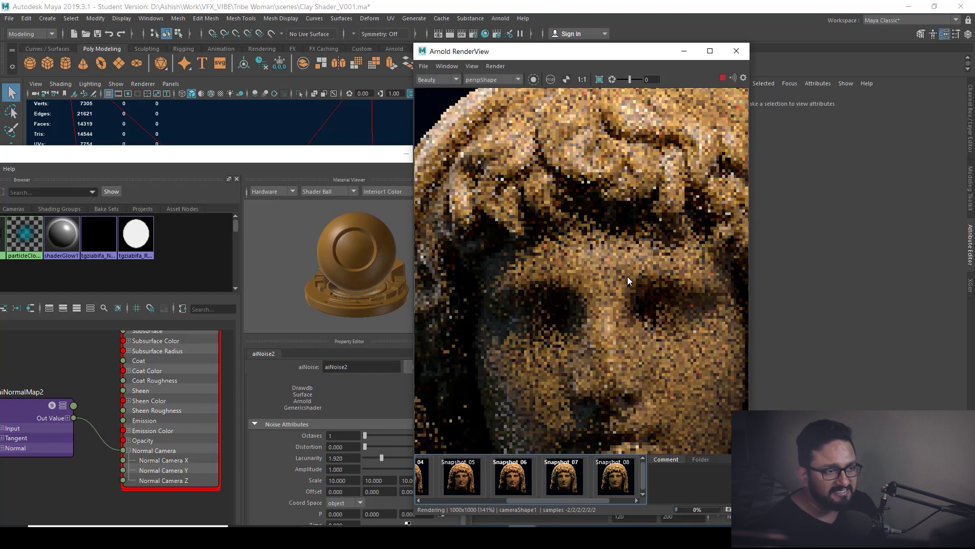
scroll(642, 228, up, 2)
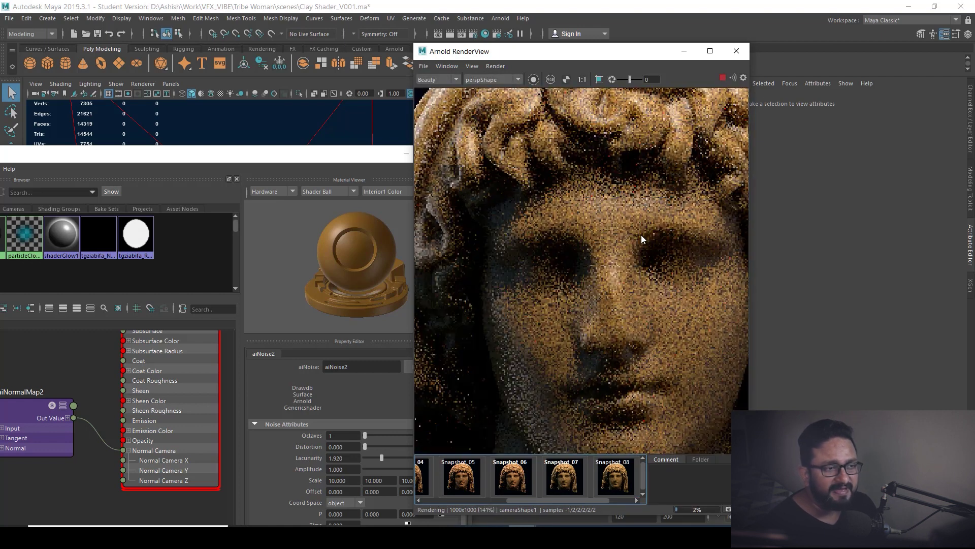
scroll(613, 232, down, 2)
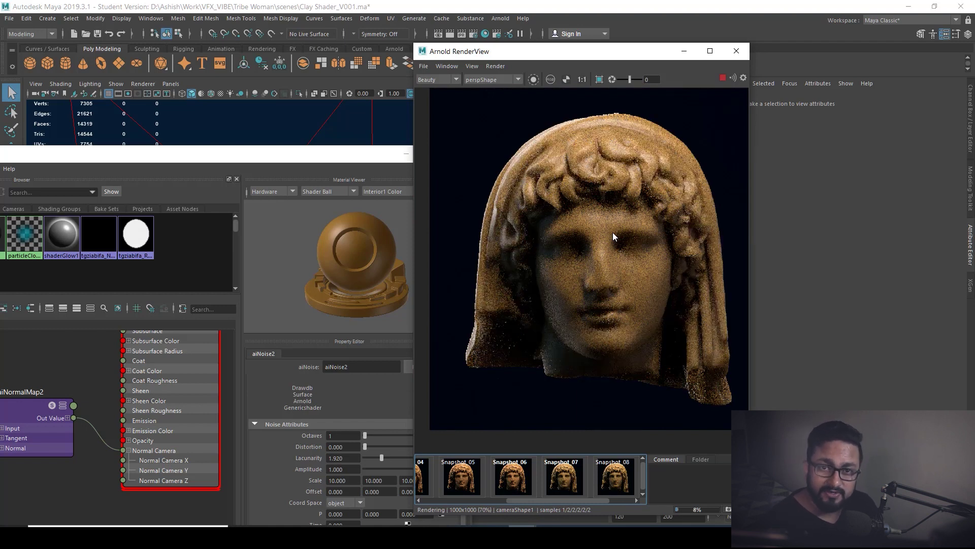
scroll(618, 269, up, 3)
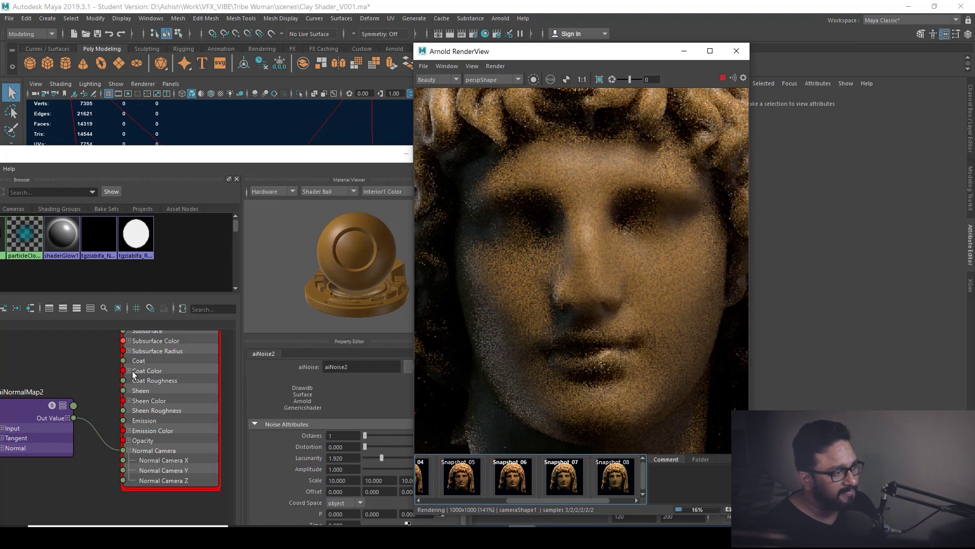
- Enter 15 in all three aiNoise2 Scale fields
alt+middle_drag(31, 432, 117, 436)
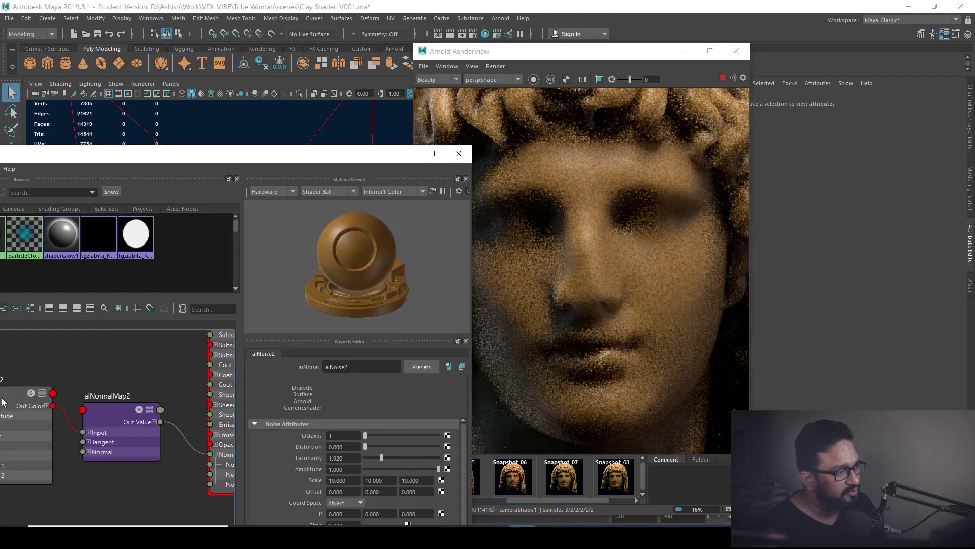
double_click(346, 481)
text(15)
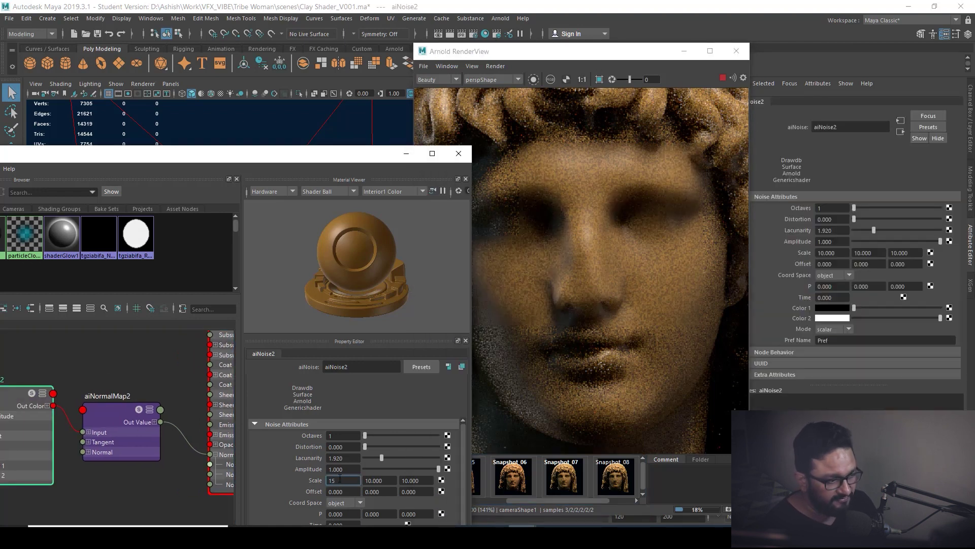
key(Tab)
text(15)
key(Tab)
text(15)
key(Return)
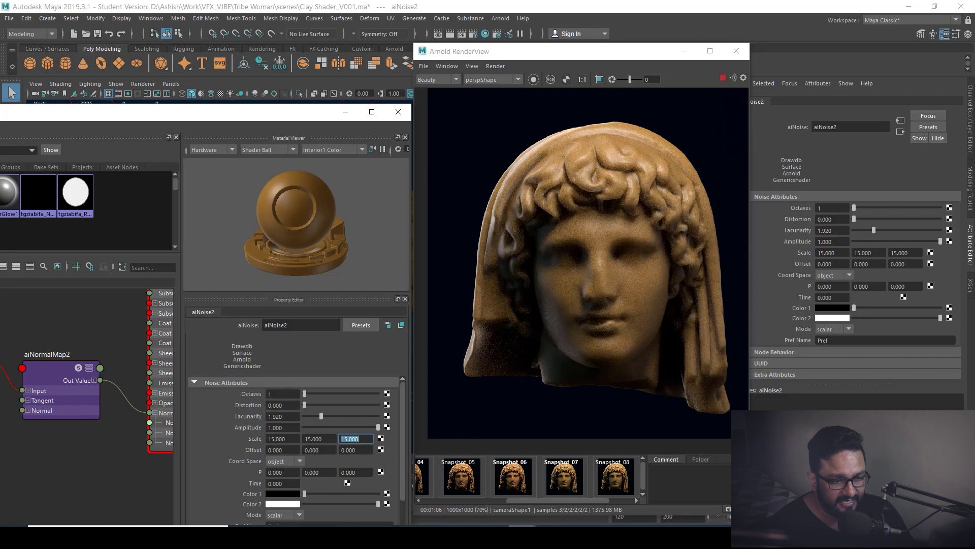
- View snapshot 10 in Arnold RenderView, then return to the live render
drag(591, 498, 641, 500)
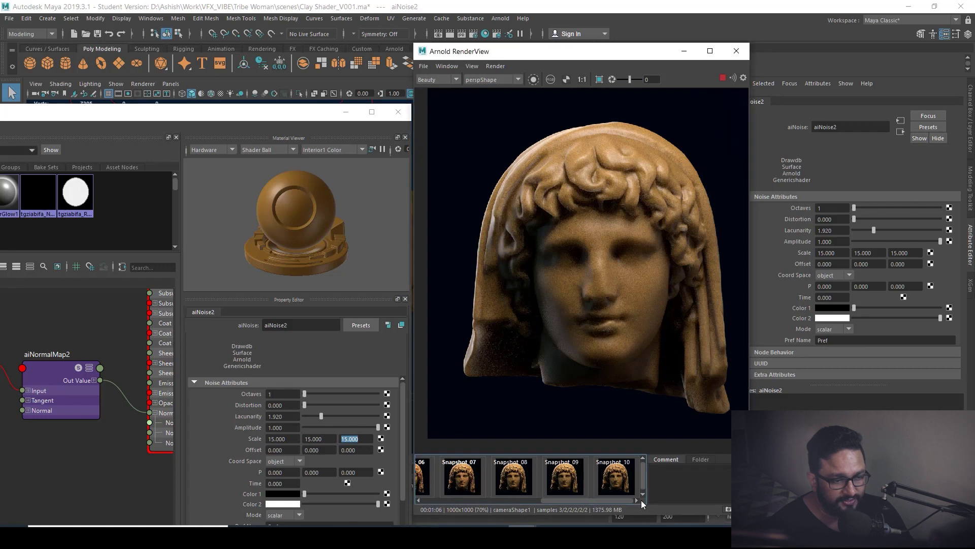
click(612, 480)
click(617, 480)
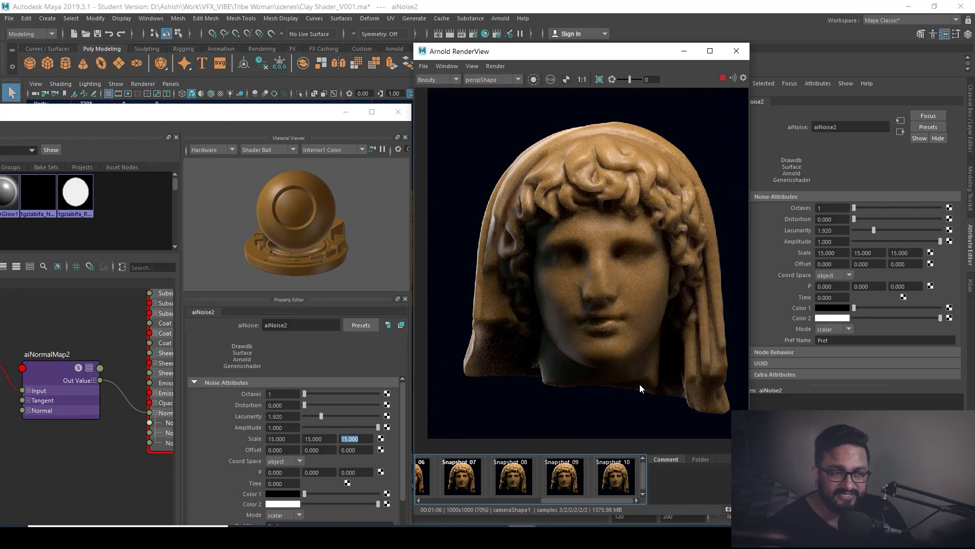
- Bring back Clay_Shder's attributes and open its Presets menu to the Clay entry
key(ctrl+z)
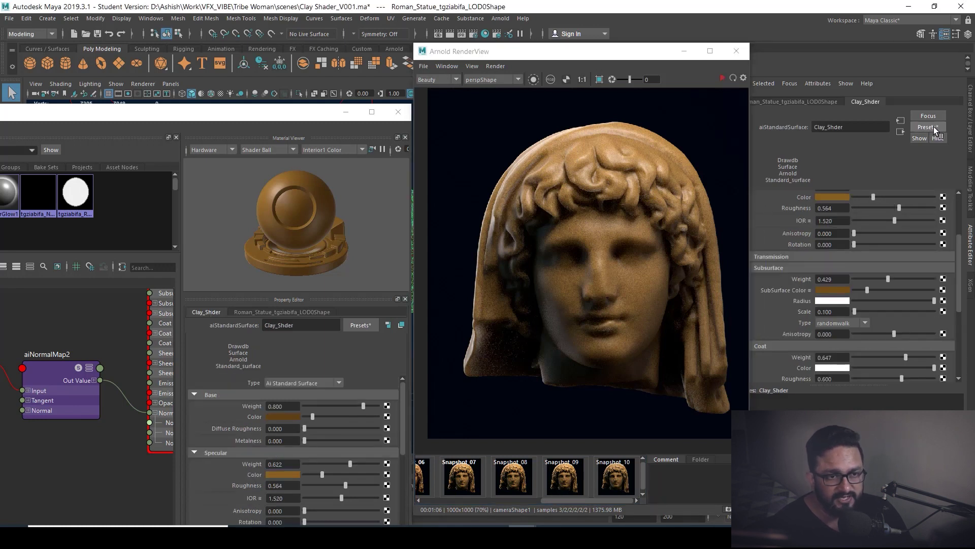
click(935, 128)
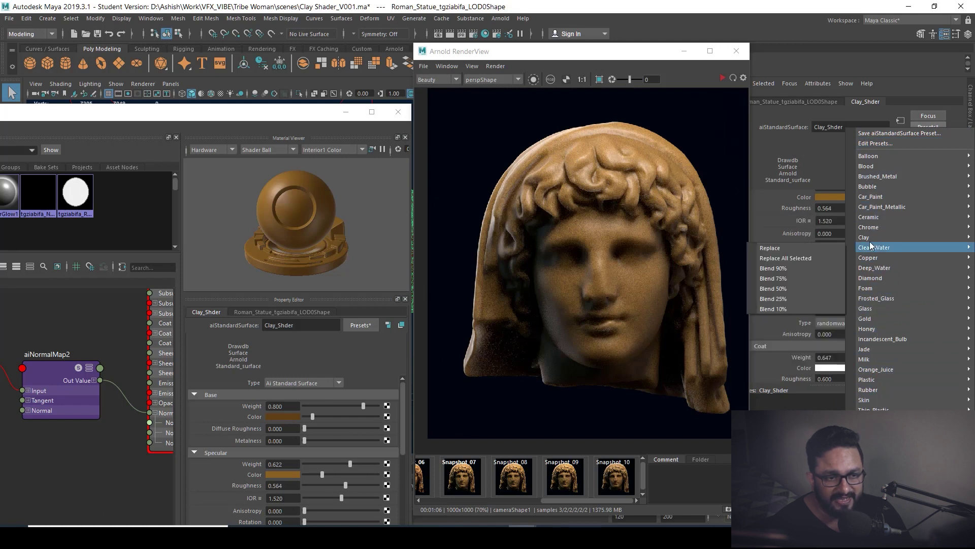
mouse_move(867, 237)
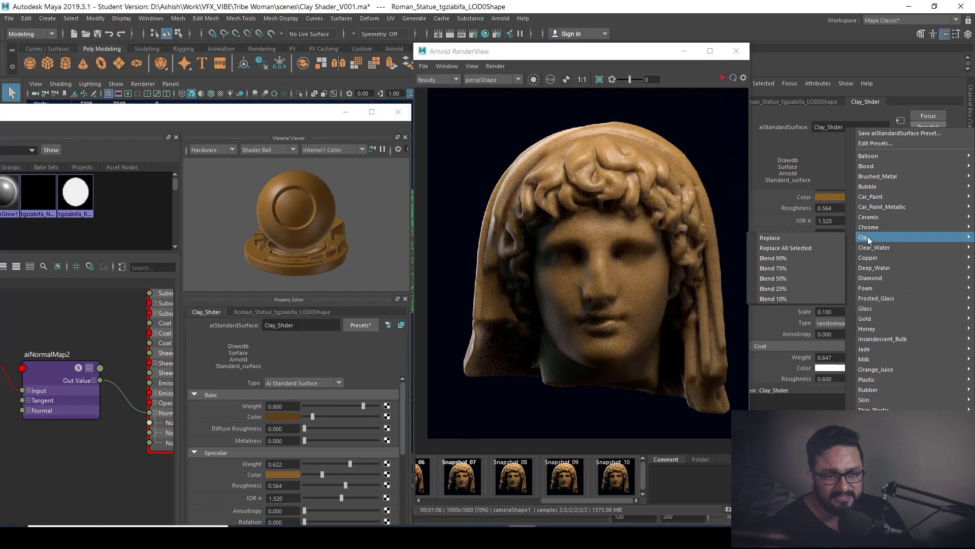
- Replace Clay_Shder's settings with the Clay preset and re-render the head
click(780, 239)
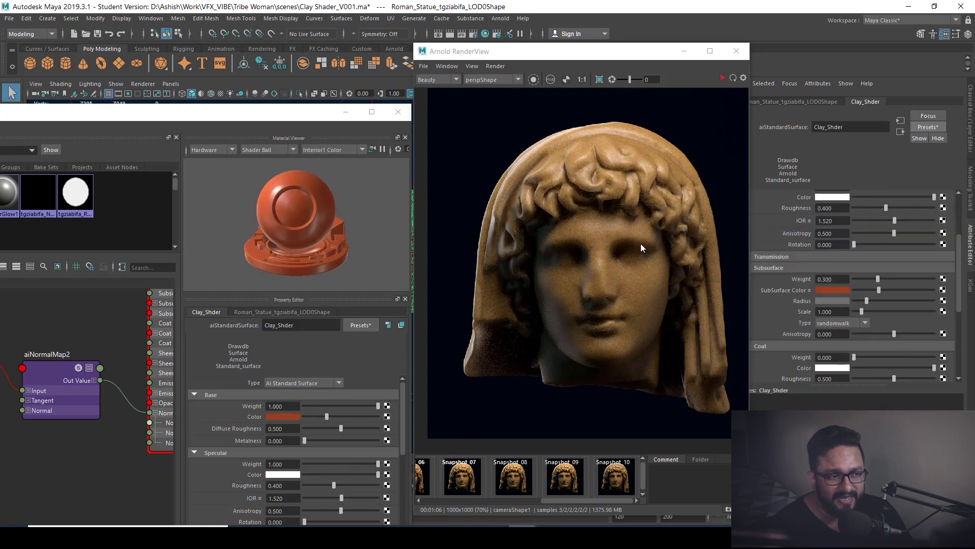
click(724, 78)
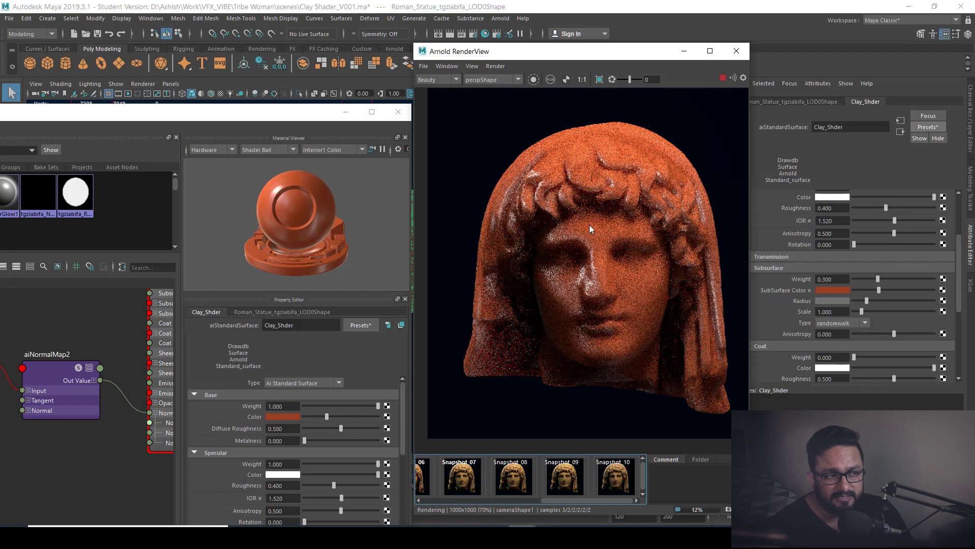
scroll(788, 300, up, 3)
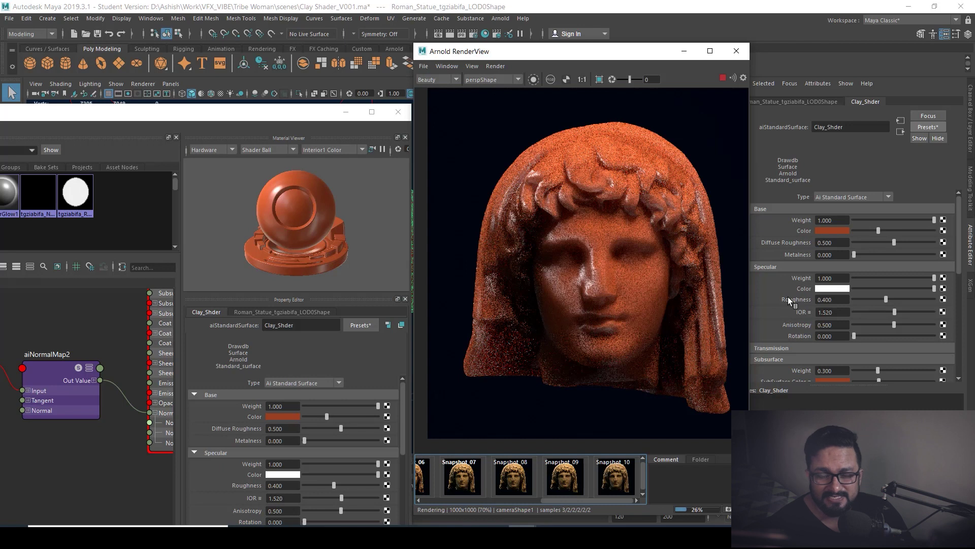
- Tune the Base Color value to a richer red-brown (H 7.301, S 0.981, V 0.334)
click(831, 231)
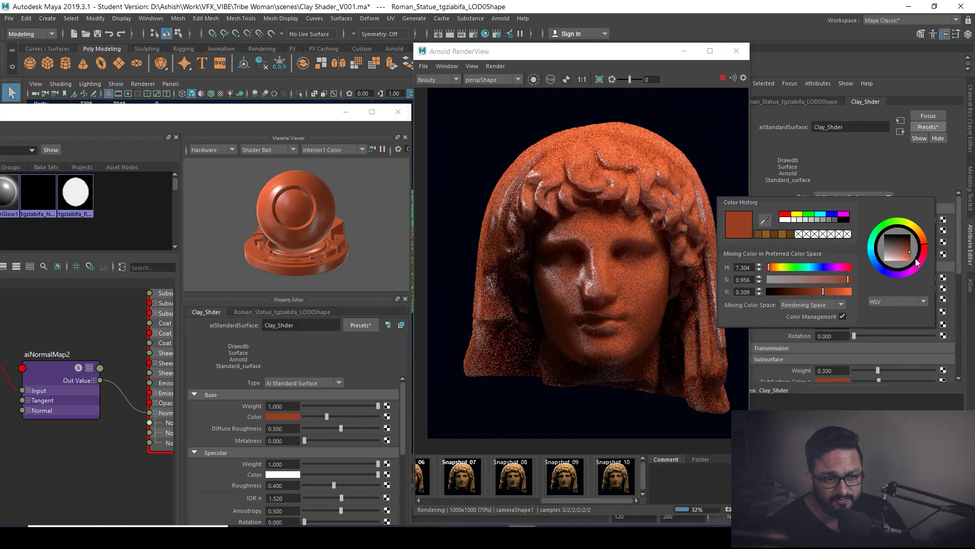
click(910, 251)
drag(823, 291, 814, 292)
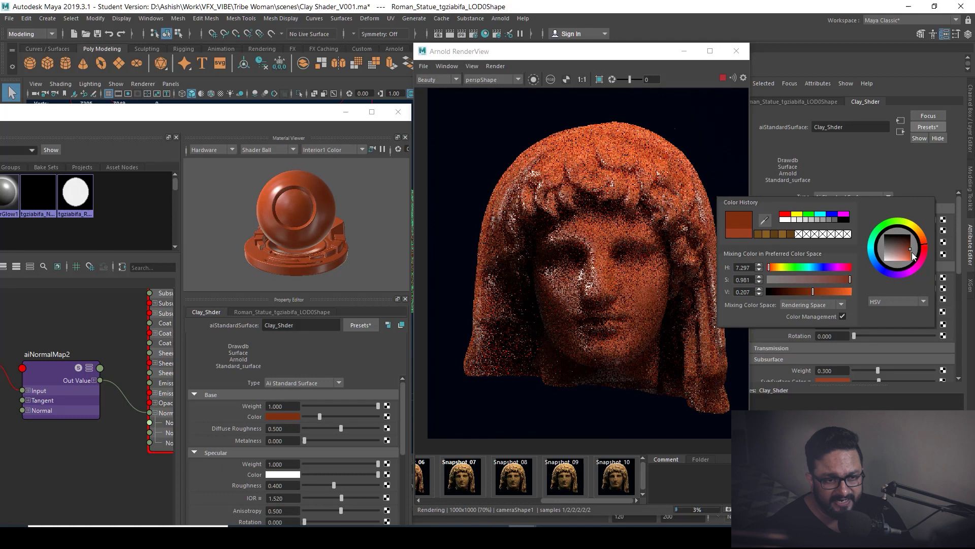
click(910, 250)
click(824, 291)
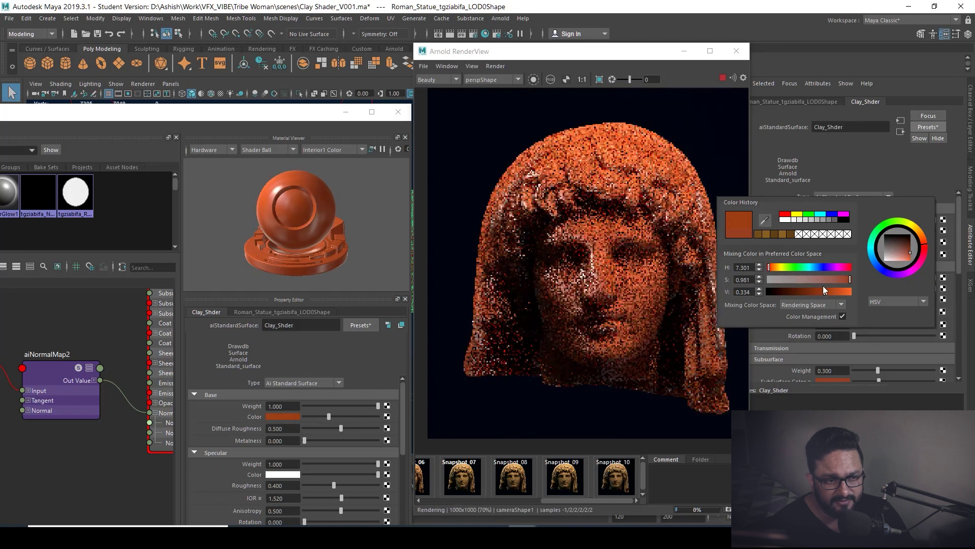